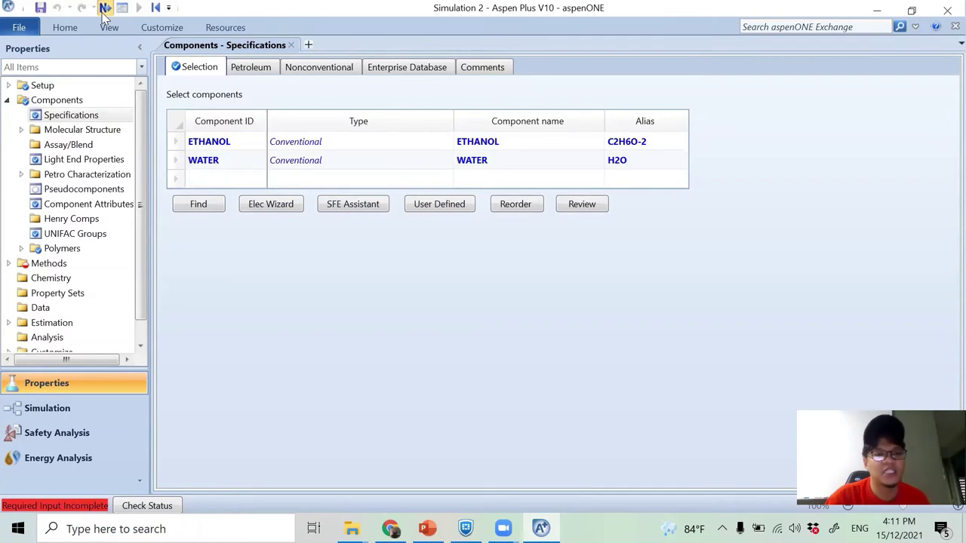
Set WILS-RK as the global property method for the ethanol-water system.
{"action": "left_click", "coordinate": [105, 8]}
{"action": "left_click", "coordinate": [470, 114]}
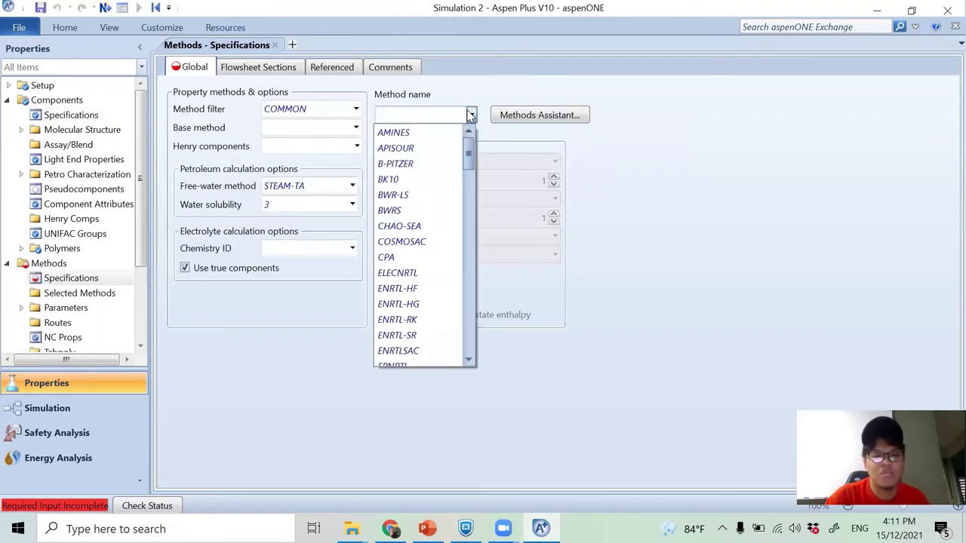
{"action": "left_click_drag", "start_coordinate": [468, 154], "coordinate": [472, 332]}
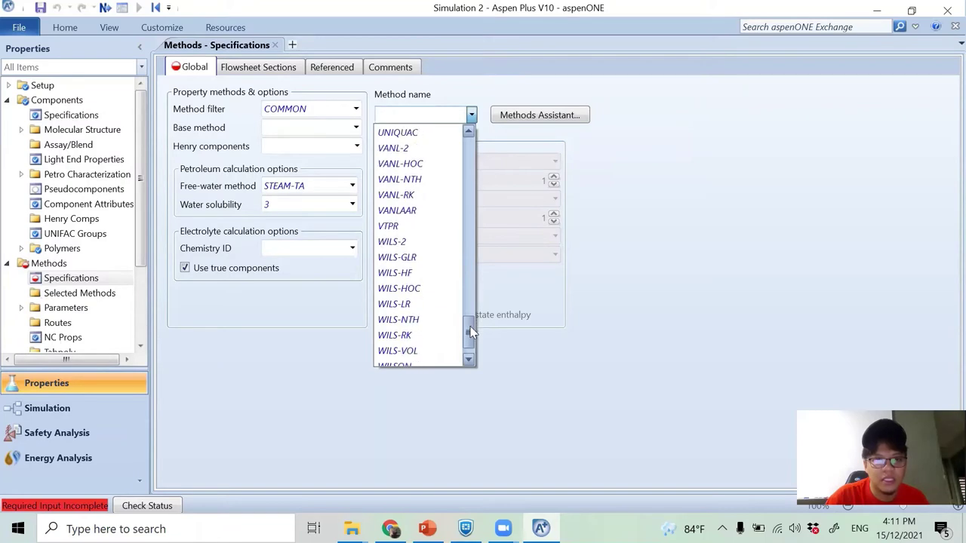
{"action": "left_click", "coordinate": [400, 334]}
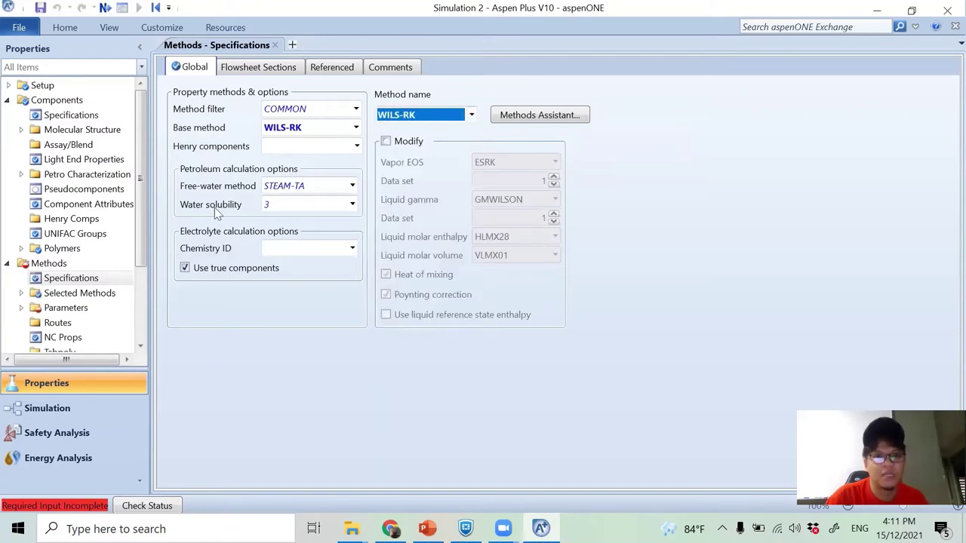
Accept the WILSON-1 binary interaction parameters for ethanol and water and run the property analysis setup.
{"action": "left_click", "coordinate": [105, 8]}
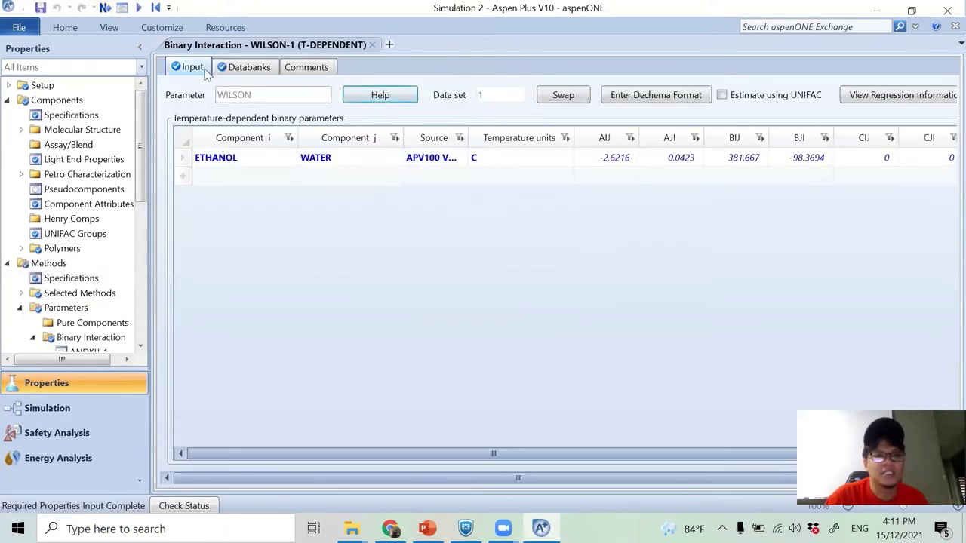
{"action": "left_click", "coordinate": [105, 9]}
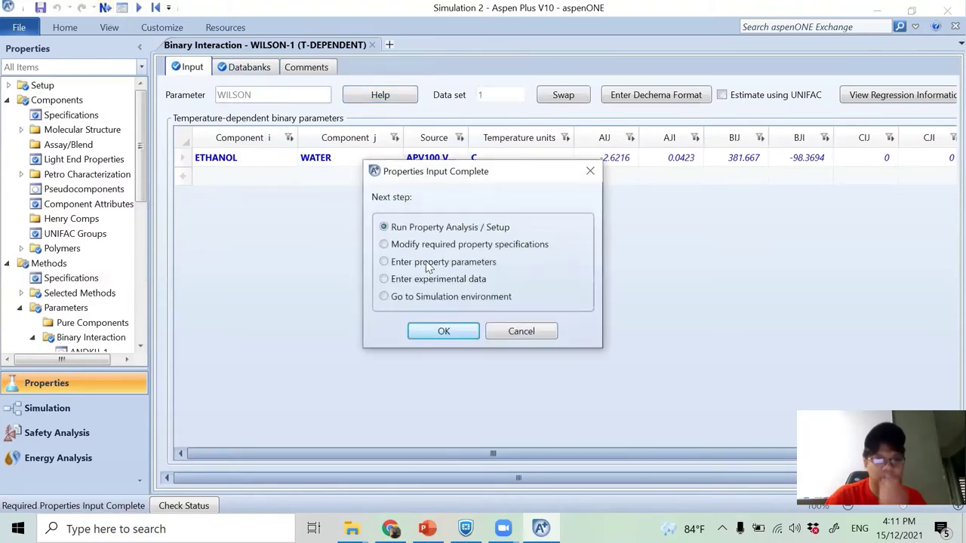
{"action": "left_click", "coordinate": [436, 331]}
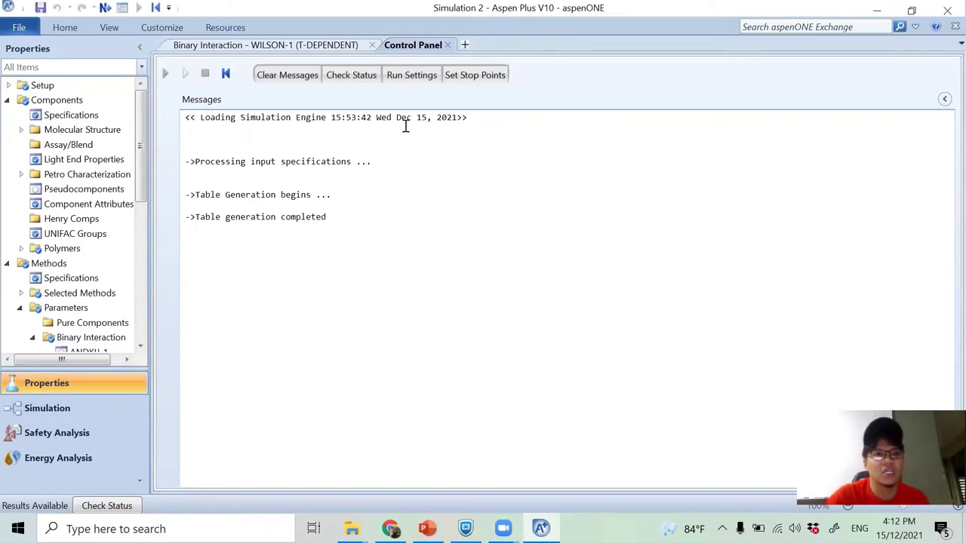
Create a binary Txy analysis for ethanol and water with 100 composition intervals.
{"action": "left_click", "coordinate": [64, 27]}
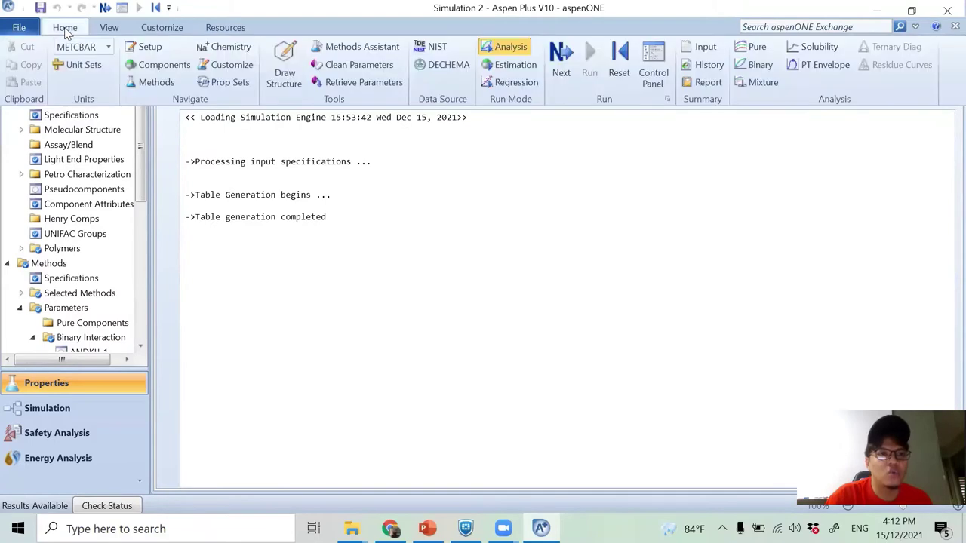
{"action": "left_click", "coordinate": [761, 60]}
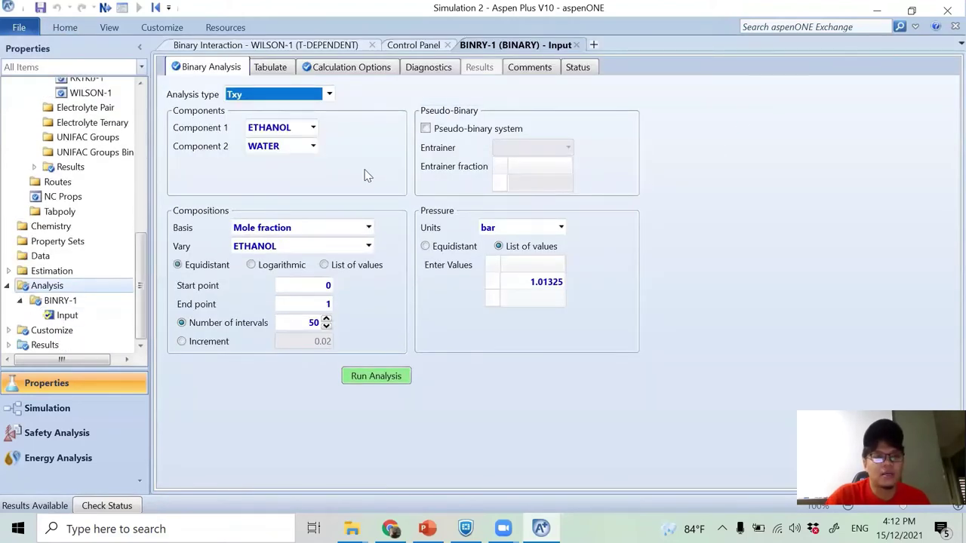
{"action": "left_click", "coordinate": [331, 94]}
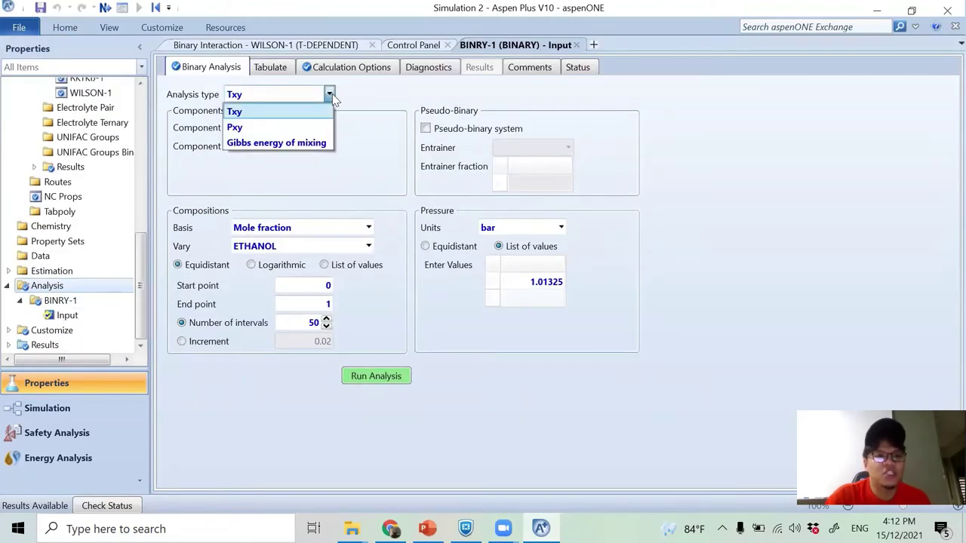
{"action": "left_click", "coordinate": [287, 119]}
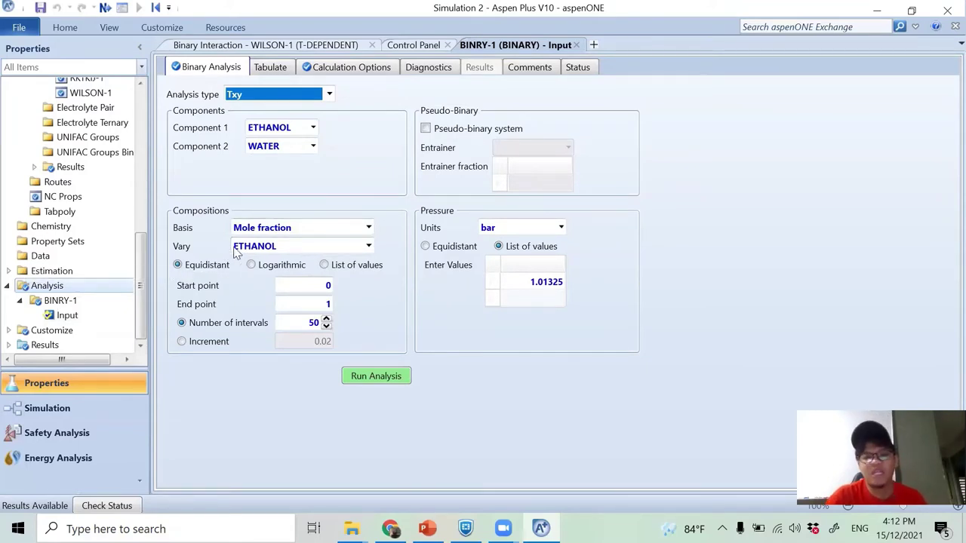
{"action": "left_click", "coordinate": [300, 323]}
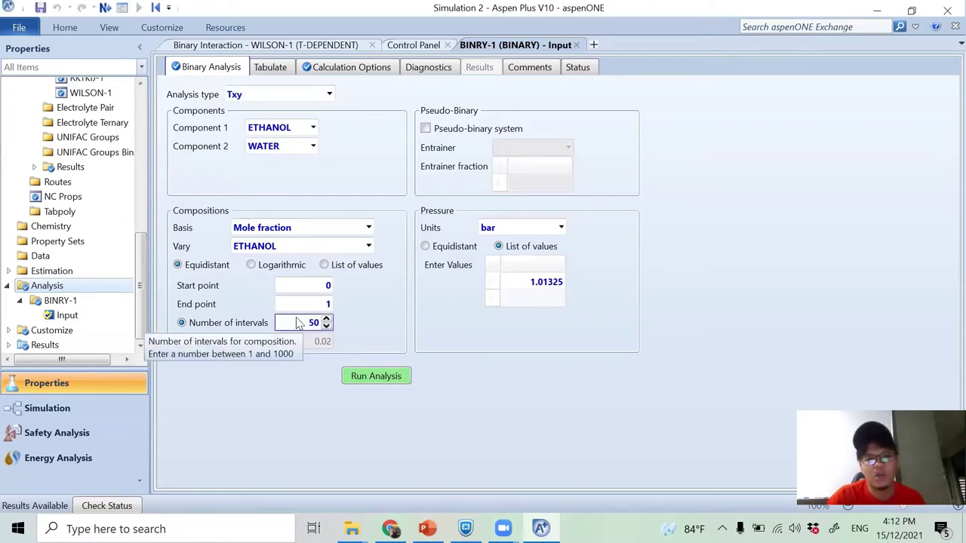
{"action": "left_click", "coordinate": [295, 319]}
{"action": "type", "text": "100"}
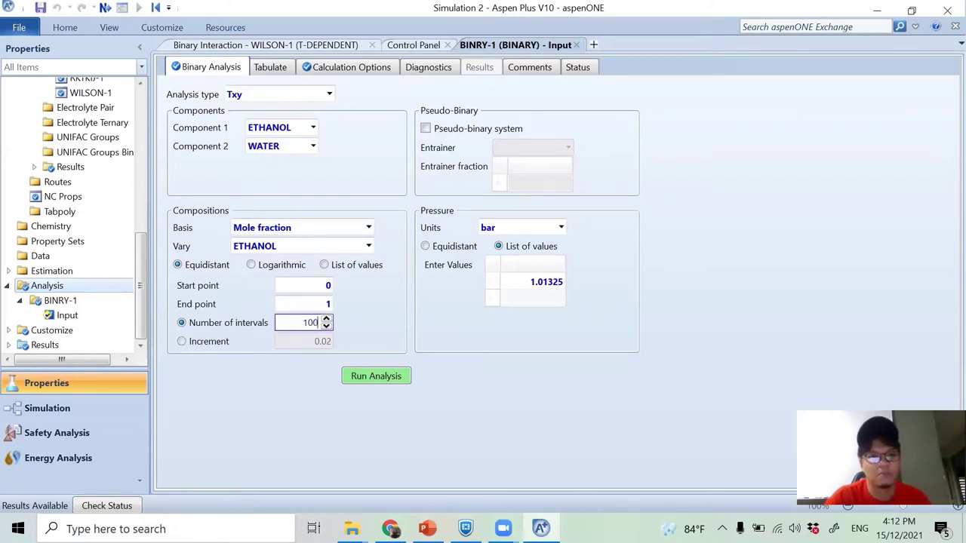
{"action": "left_click", "coordinate": [403, 284]}
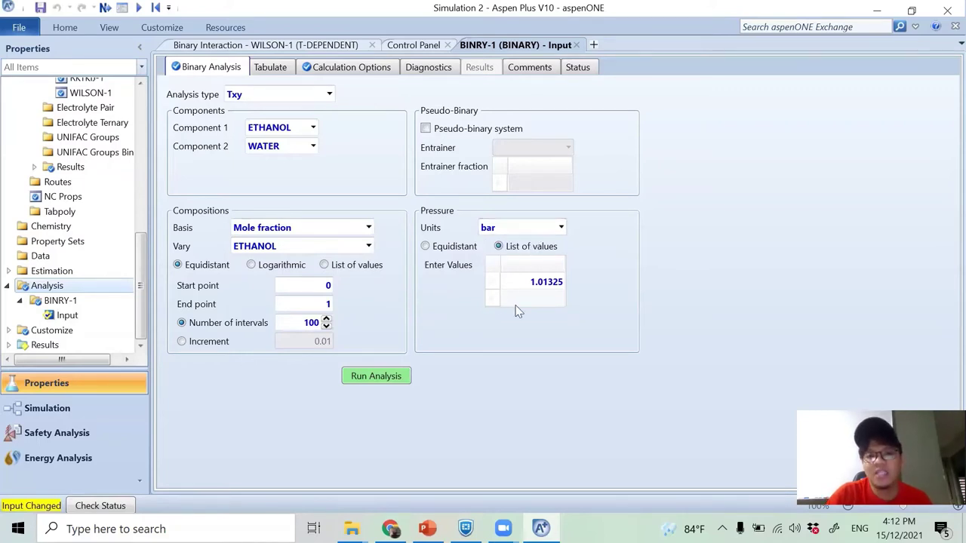
Set the analysis pressure to 1 atm and run it to generate the T-xy diagram.
{"action": "left_click", "coordinate": [533, 285]}
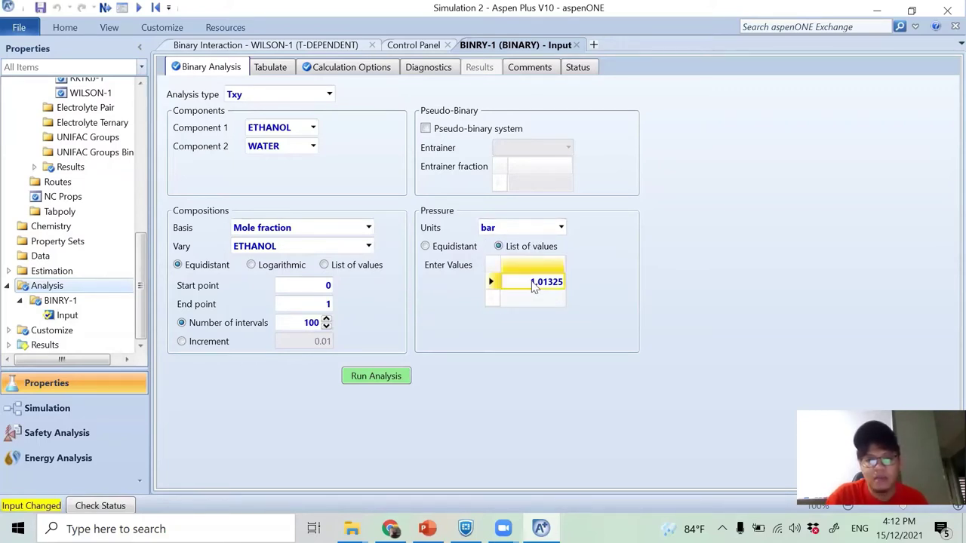
{"action": "type", "text": "1"}
{"action": "key", "text": "Return"}
{"action": "left_click", "coordinate": [561, 227]}
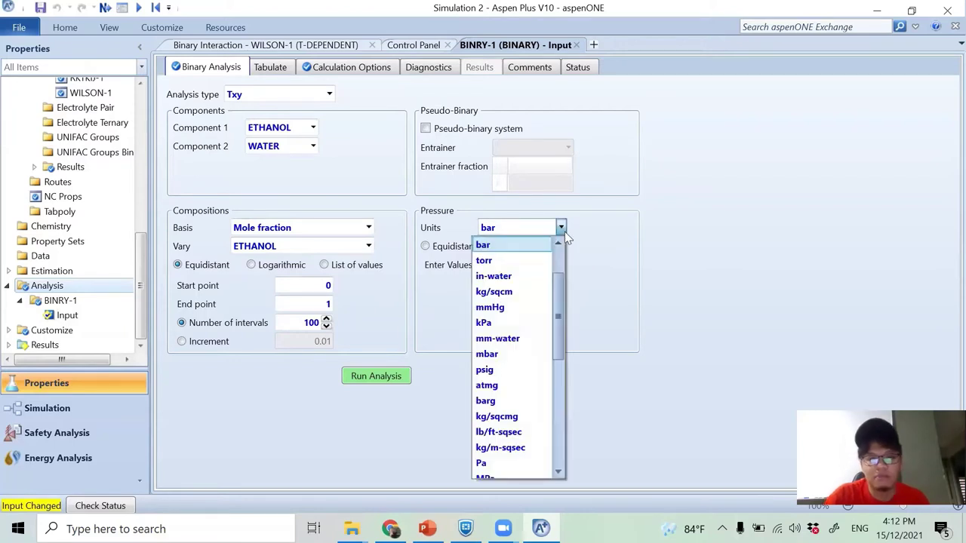
{"action": "scroll", "coordinate": [557, 251], "scroll_direction": "up", "scroll_amount": 2}
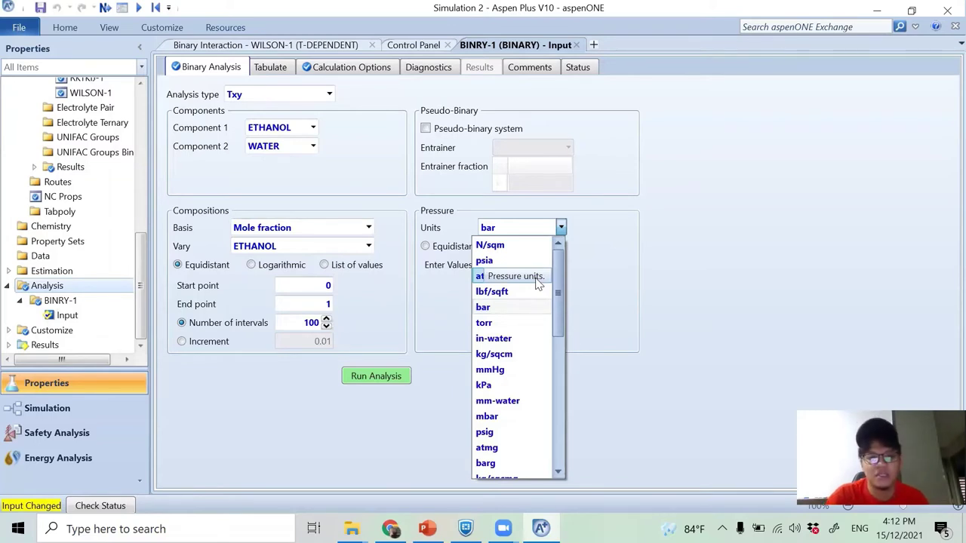
{"action": "left_click", "coordinate": [537, 277]}
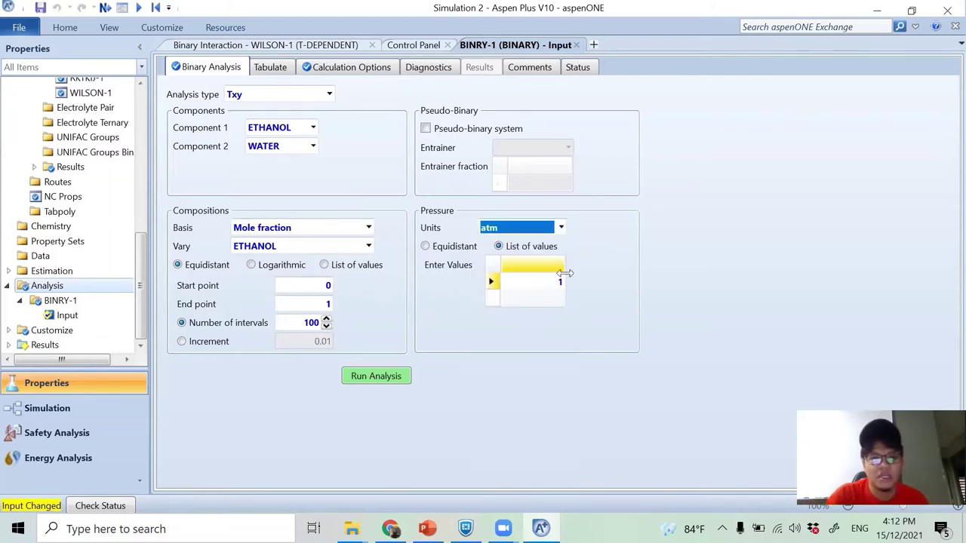
{"action": "left_click", "coordinate": [370, 378]}
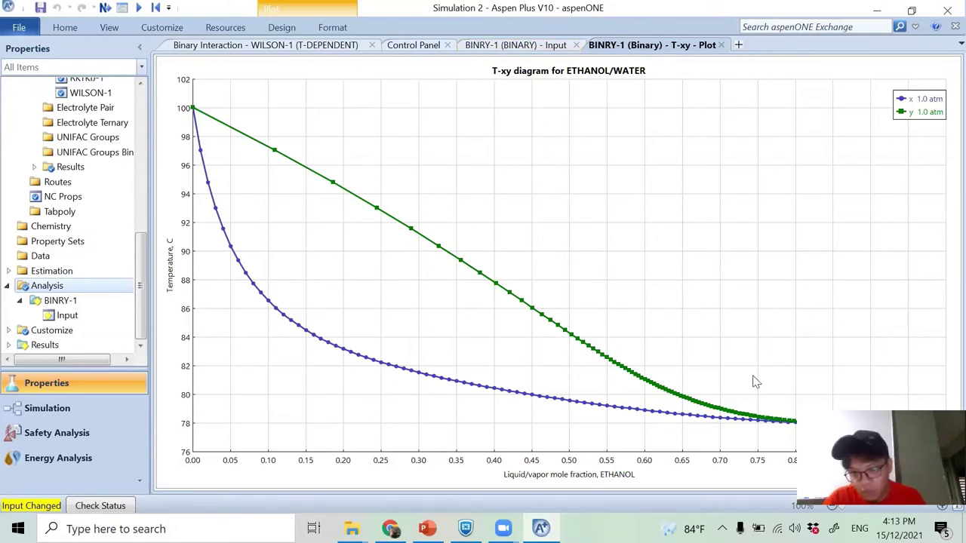
Set the ethanol mole fraction start point to 0.8 with 20 intervals and rerun the binary analysis.
{"action": "left_click", "coordinate": [508, 48]}
{"action": "left_click", "coordinate": [324, 286]}
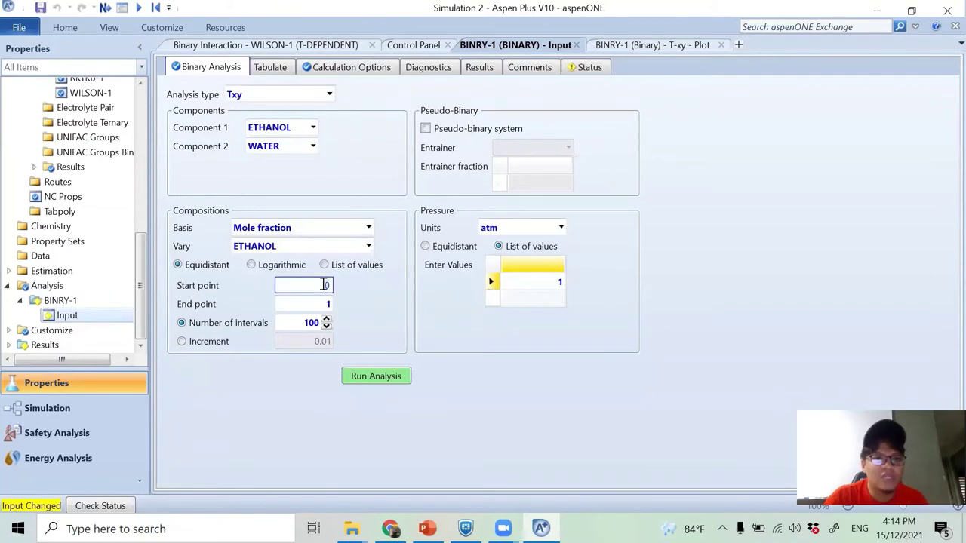
{"action": "type", "text": ".8"}
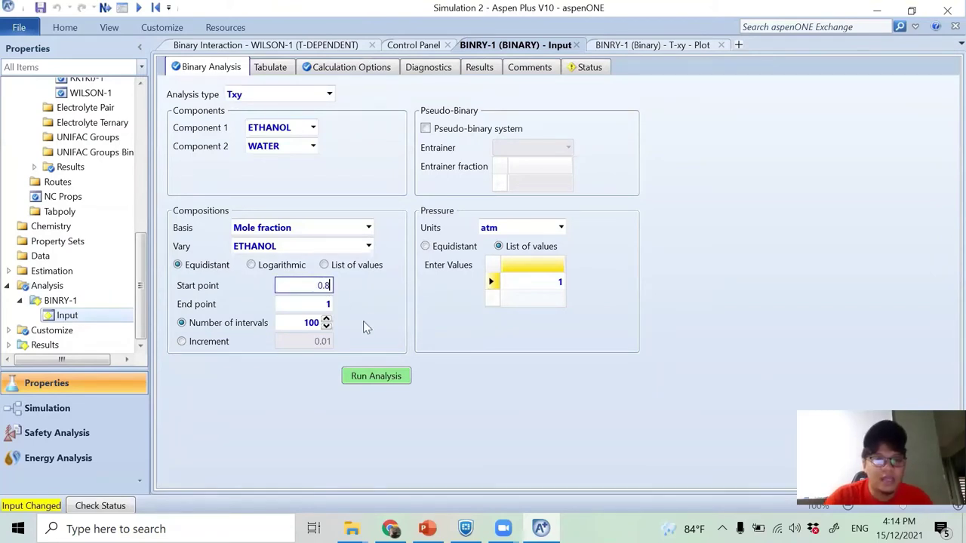
{"action": "left_click", "coordinate": [306, 326]}
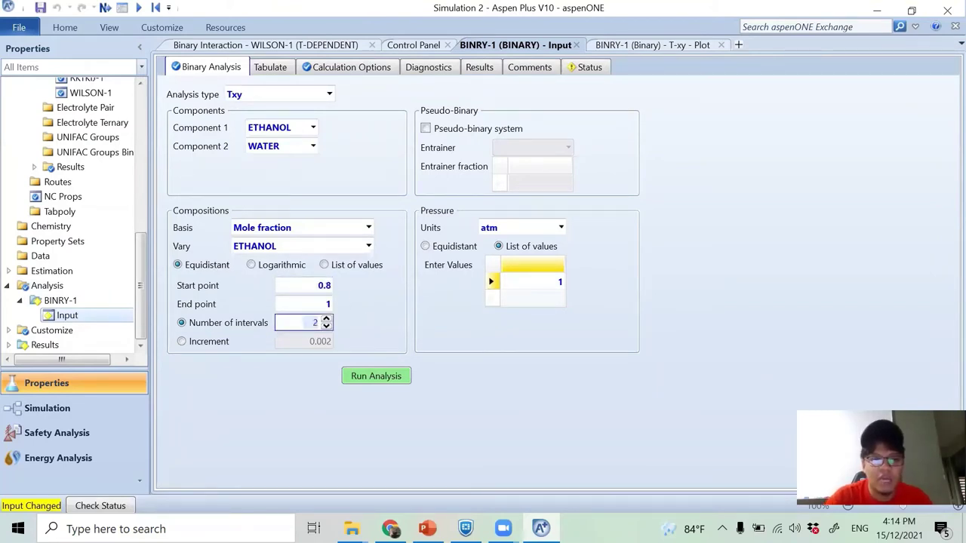
{"action": "type", "text": "20"}
{"action": "left_click", "coordinate": [392, 319]}
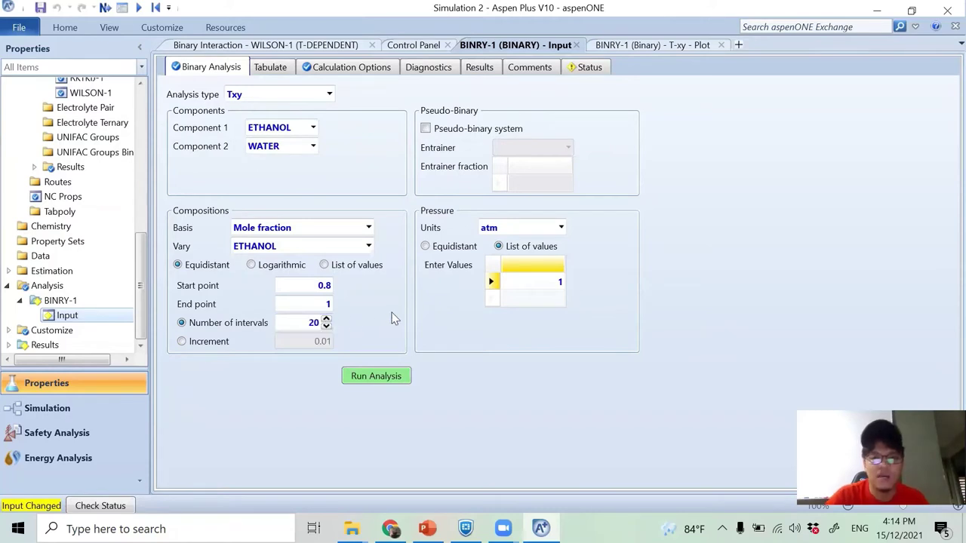
{"action": "left_click", "coordinate": [368, 377]}
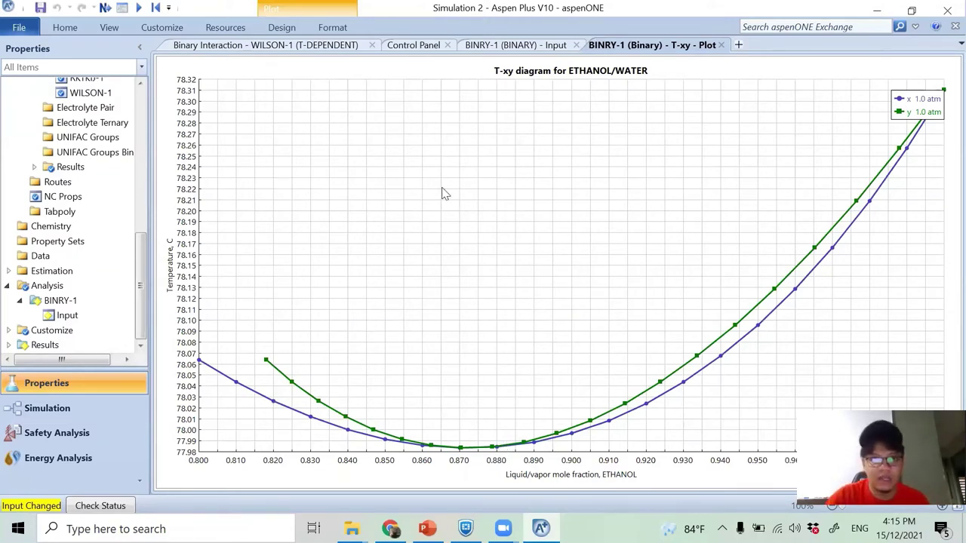
Set the binary analysis pressure to 10 atm and regenerate the T-xy diagram.
{"action": "left_click", "coordinate": [481, 46]}
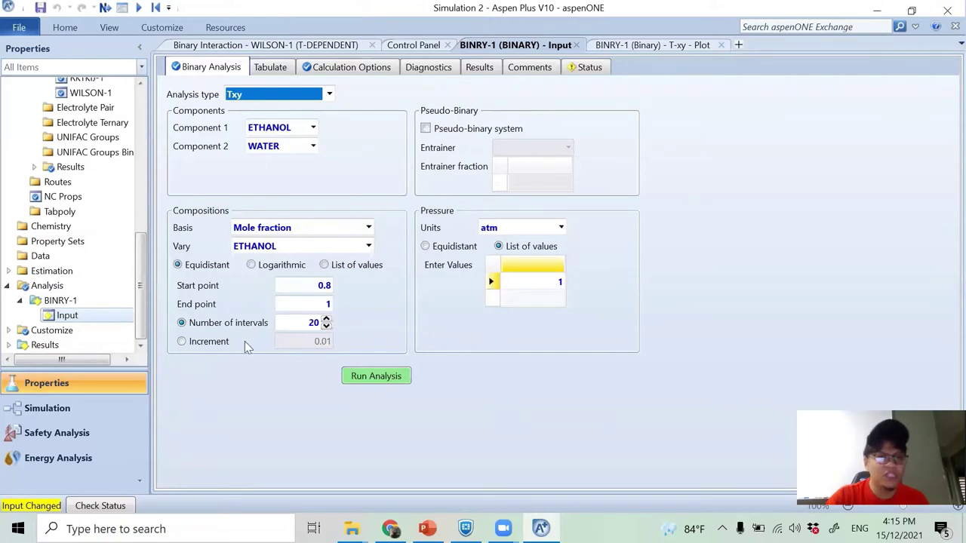
{"action": "left_click", "coordinate": [543, 291]}
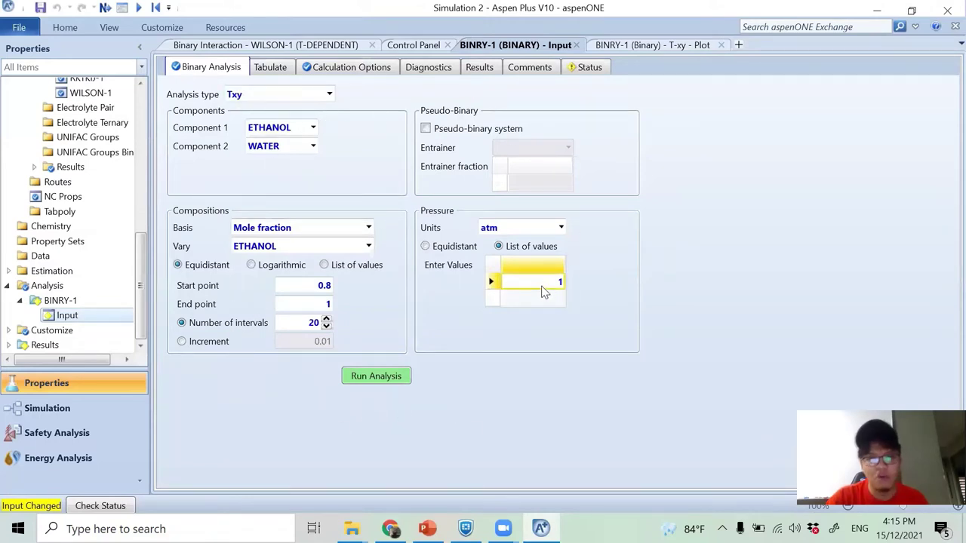
{"action": "type", "text": "10"}
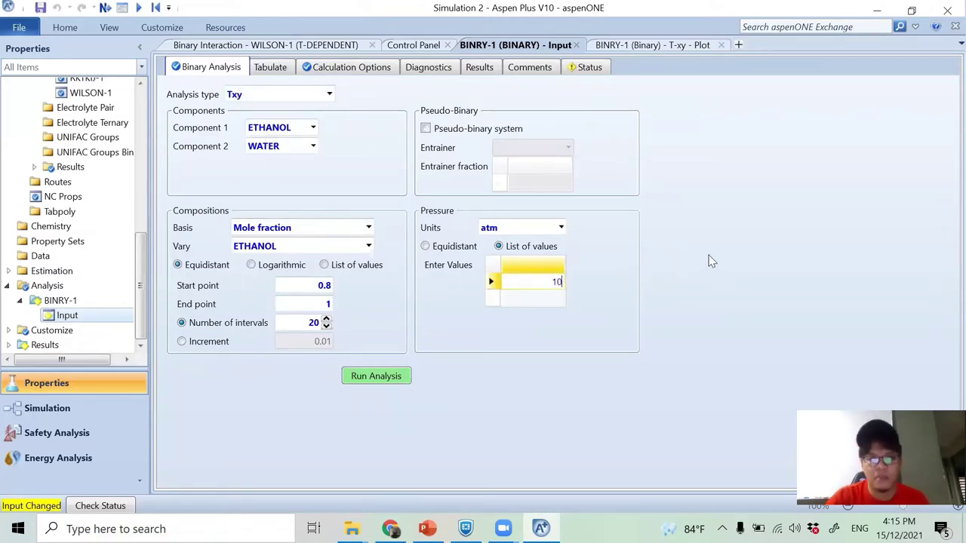
{"action": "left_click", "coordinate": [702, 244]}
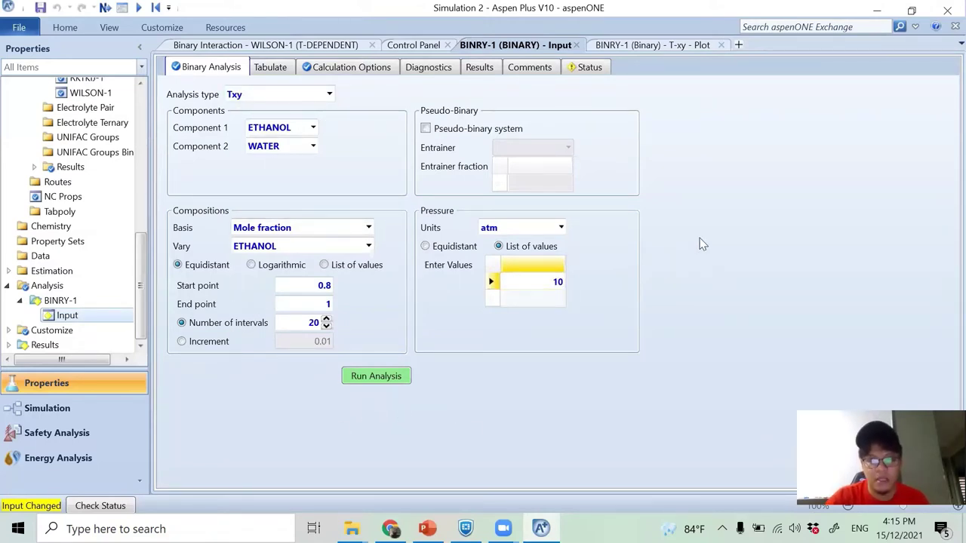
{"action": "left_click", "coordinate": [387, 379]}
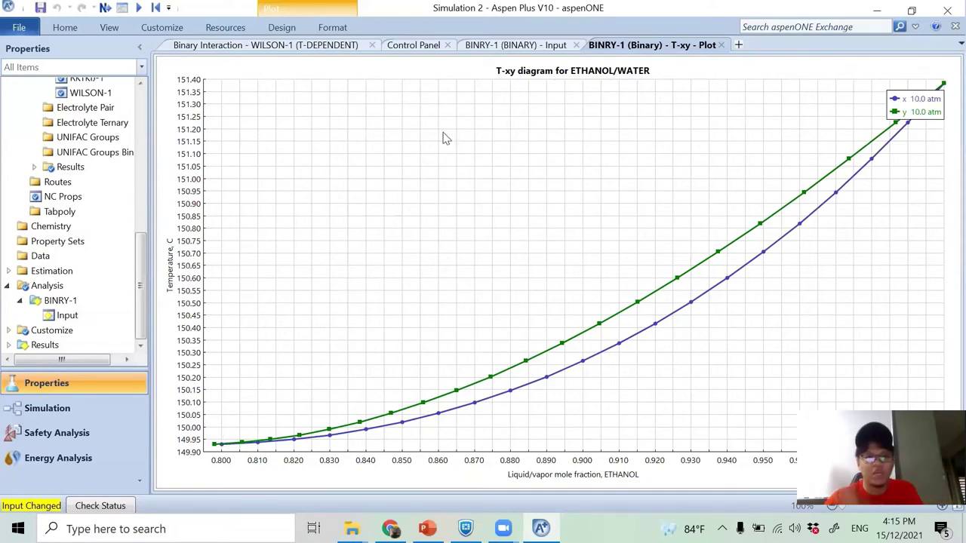
Set the ethanol start point to 0.7, rerun the analysis and read the coordinates of the curve's lowest point.
{"action": "left_click", "coordinate": [511, 46]}
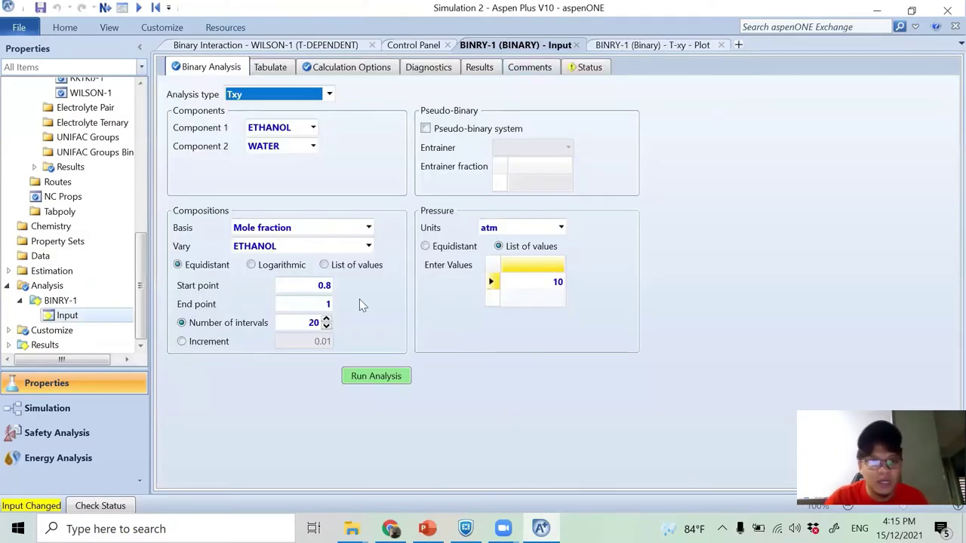
{"action": "left_click", "coordinate": [327, 286]}
{"action": "key", "text": "BackSpace"}
{"action": "key", "text": "BackSpace"}
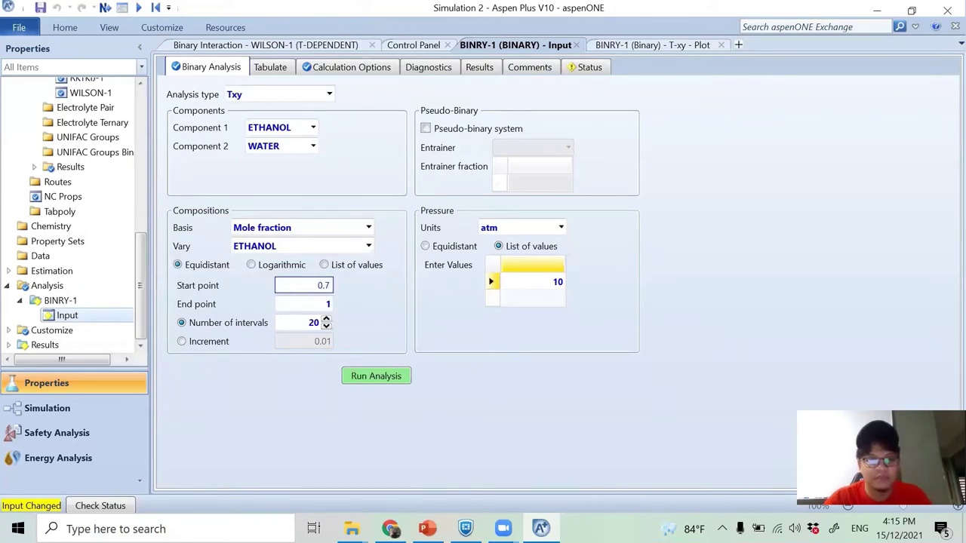
{"action": "type", "text": ".7"}
{"action": "left_click", "coordinate": [372, 288]}
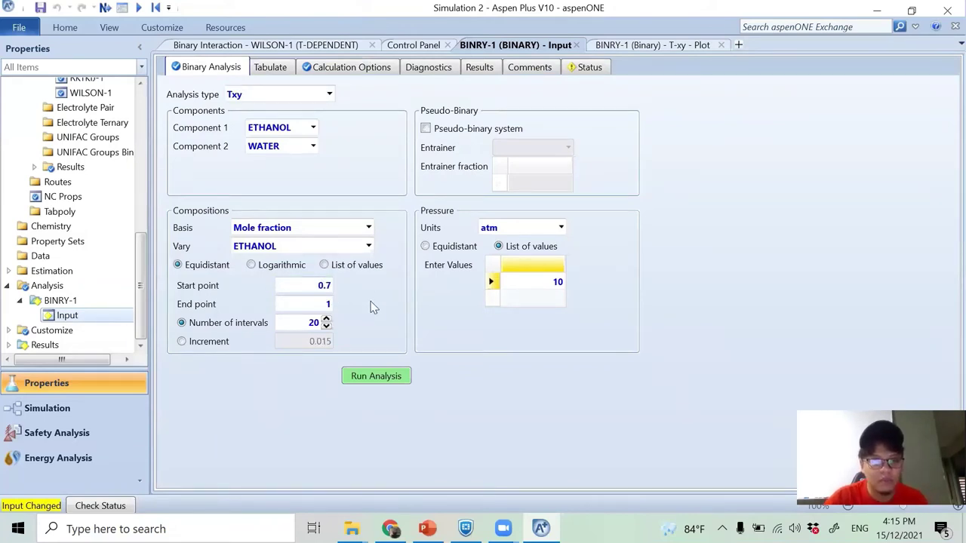
{"action": "left_click", "coordinate": [366, 376]}
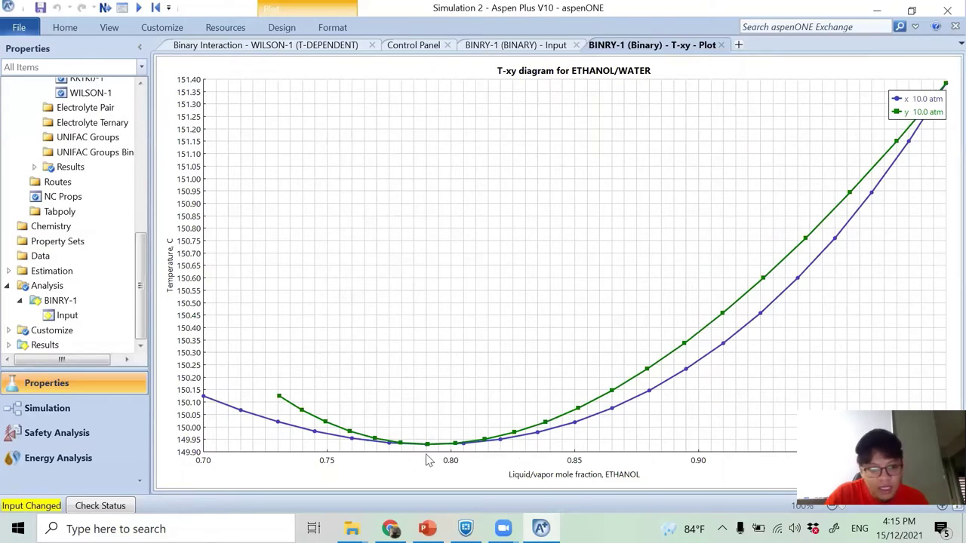
{"action": "mouse_move", "coordinate": [430, 450]}
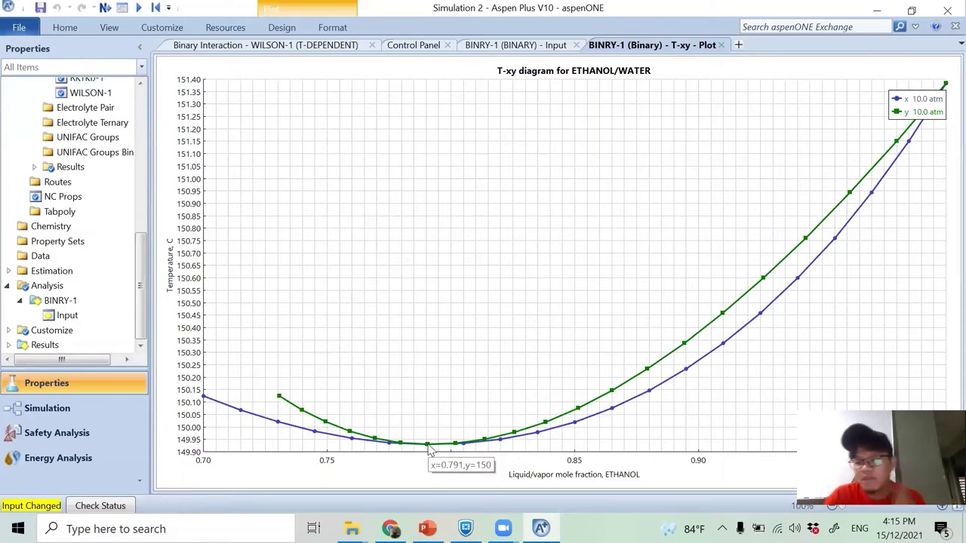
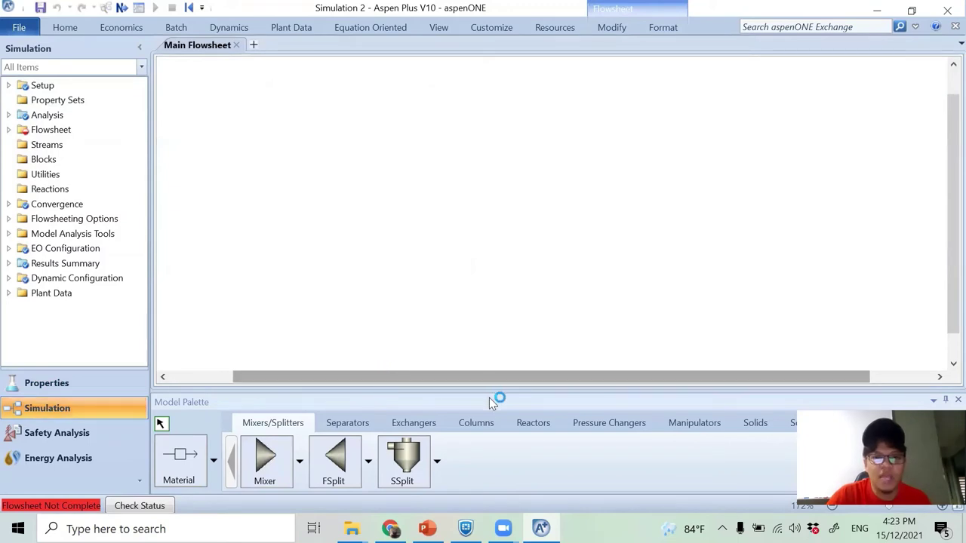
Place a RadFrac column on the empty flowsheet and name it LPC.
{"action": "left_click", "coordinate": [486, 423]}
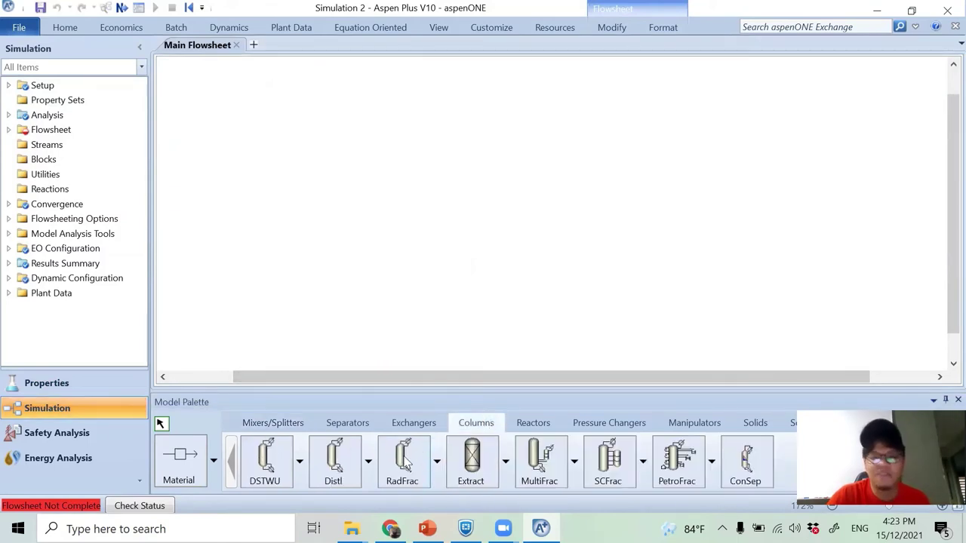
{"action": "left_click", "coordinate": [402, 457]}
{"action": "left_click", "coordinate": [400, 212]}
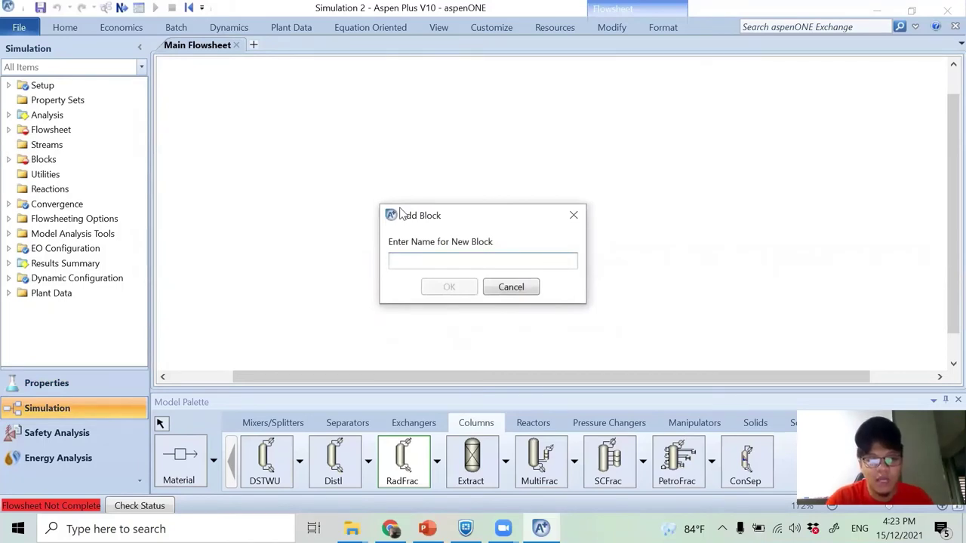
{"action": "type", "text": "LPC"}
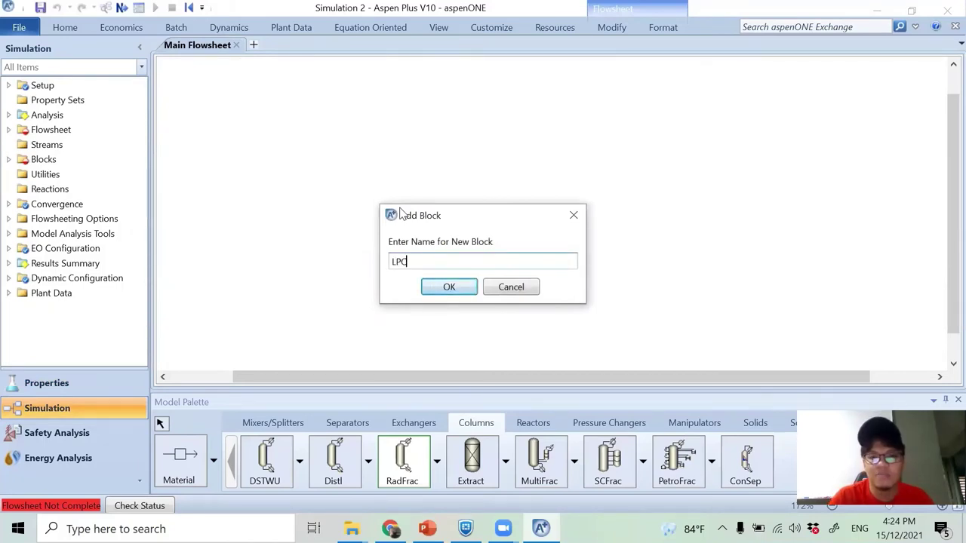
{"action": "key", "text": "Return"}
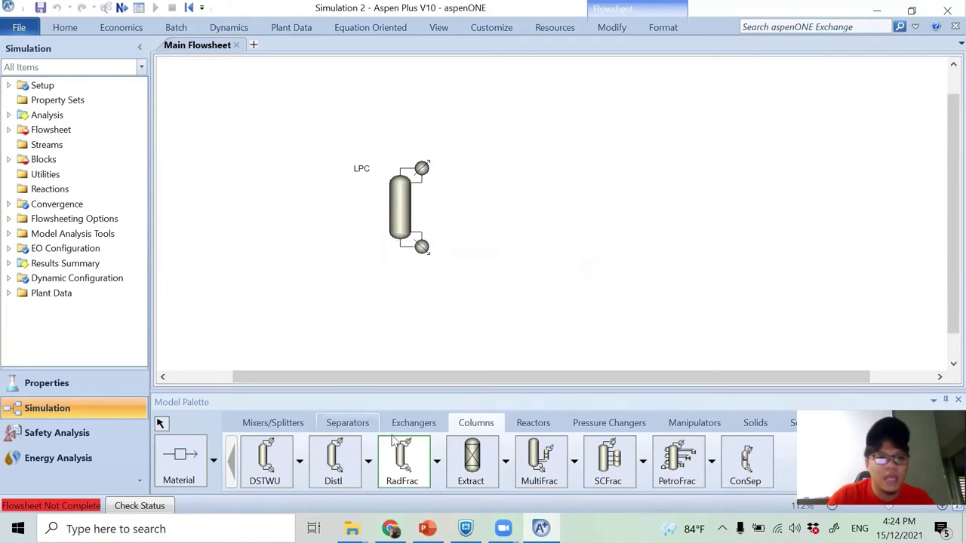
Place a pump block beyond the LPC column, level with its condenser, and name it PUMP.
{"action": "left_click", "coordinate": [284, 427]}
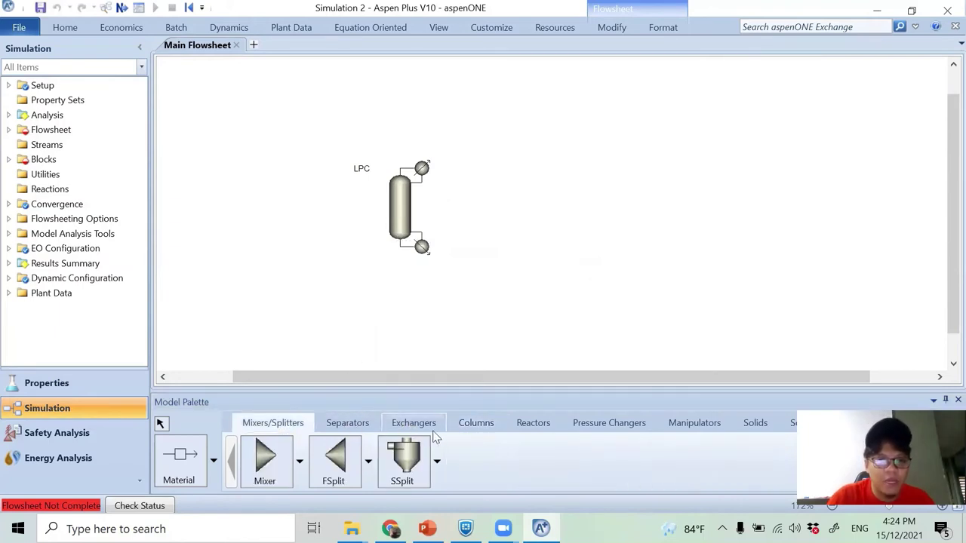
{"action": "left_click", "coordinate": [644, 426]}
{"action": "left_click", "coordinate": [265, 457]}
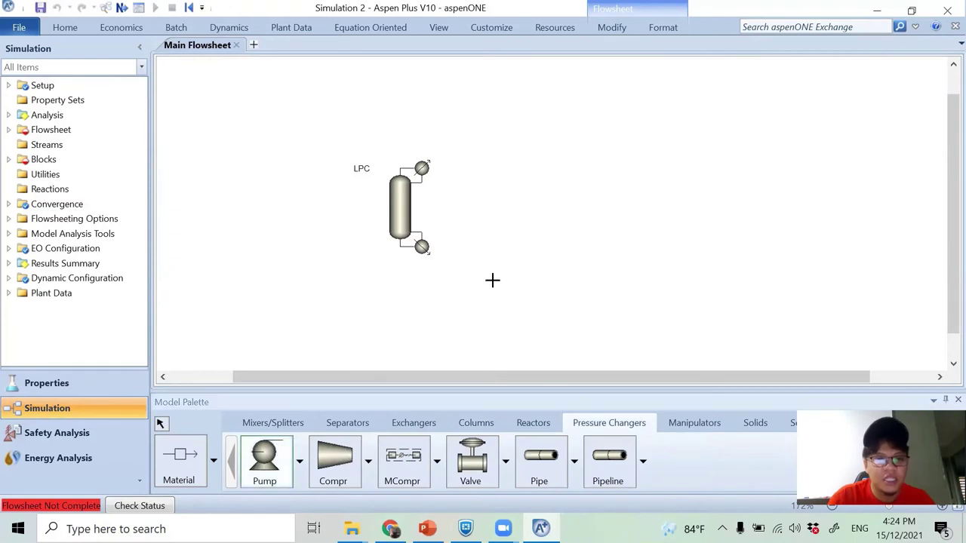
{"action": "left_click", "coordinate": [506, 177]}
{"action": "type", "text": "P"}
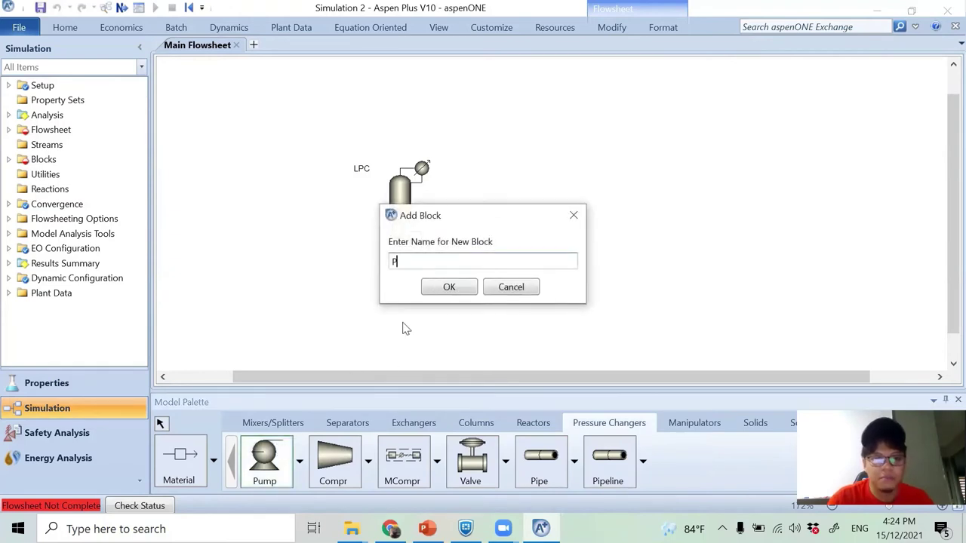
{"action": "type", "text": "UMP"}
{"action": "key", "text": "Return"}
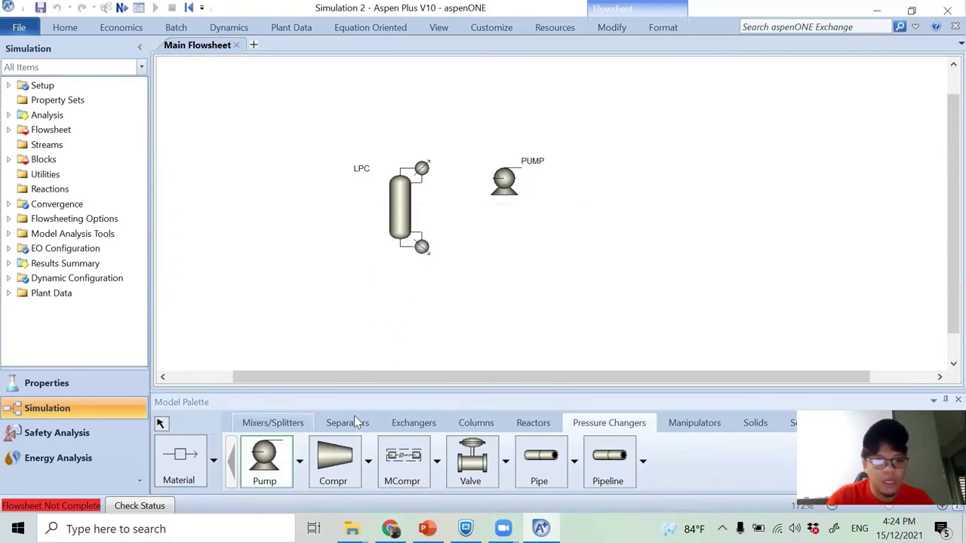
Place a second RadFrac column downstream of the pump and name it HPC.
{"action": "left_click", "coordinate": [482, 427]}
{"action": "left_click", "coordinate": [402, 457]}
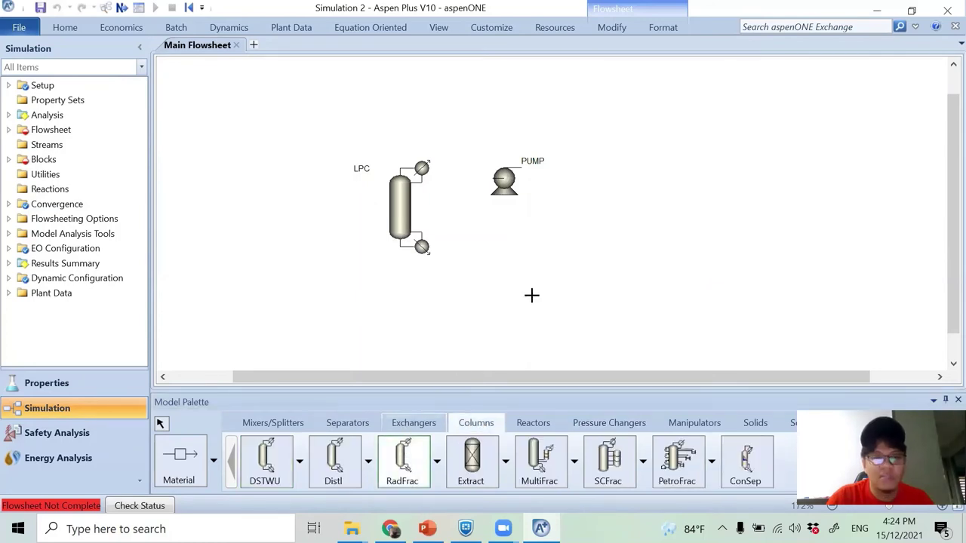
{"action": "left_click", "coordinate": [638, 189]}
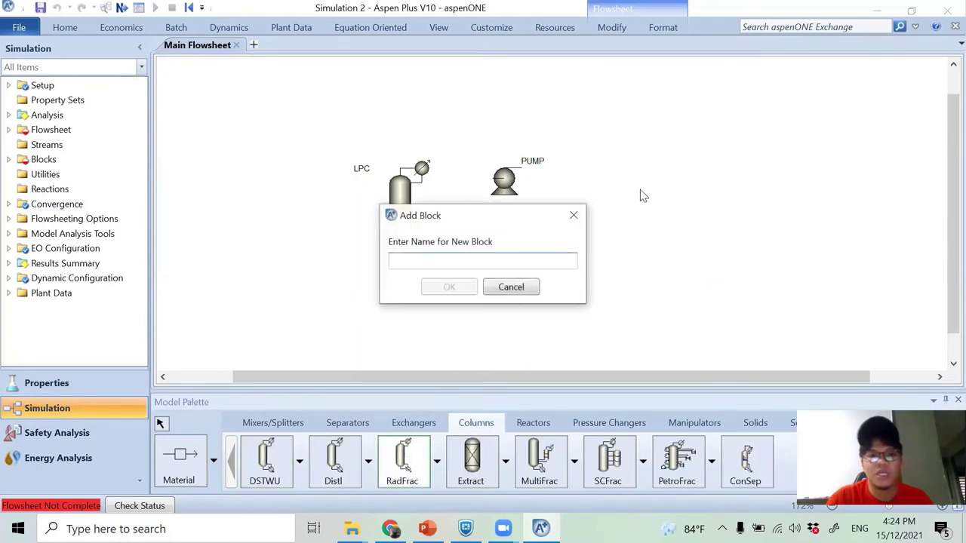
{"action": "type", "text": "HPC"}
{"action": "key", "text": "Return"}
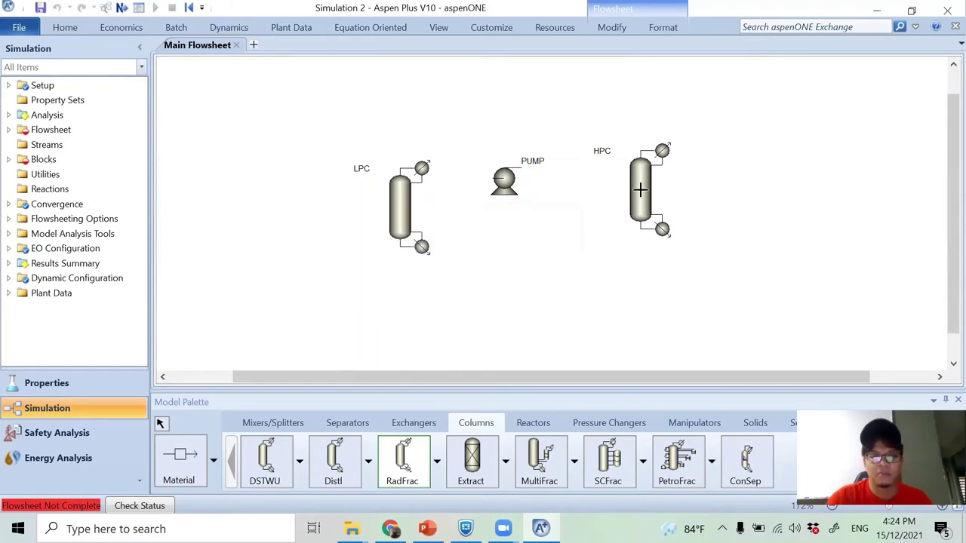
Draw a material stream named FEED1 entering the LPC column's feed port.
{"action": "left_click", "coordinate": [179, 456]}
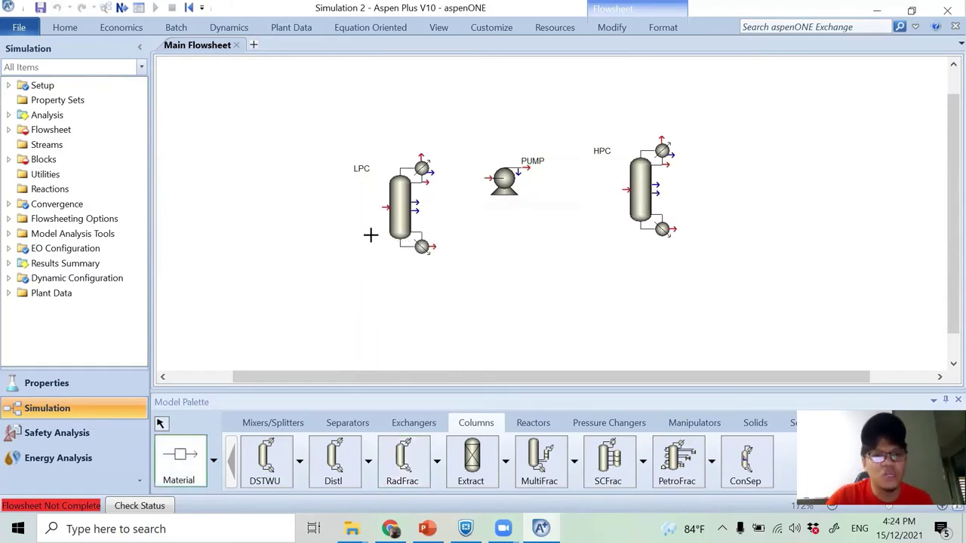
{"action": "left_click", "coordinate": [384, 209]}
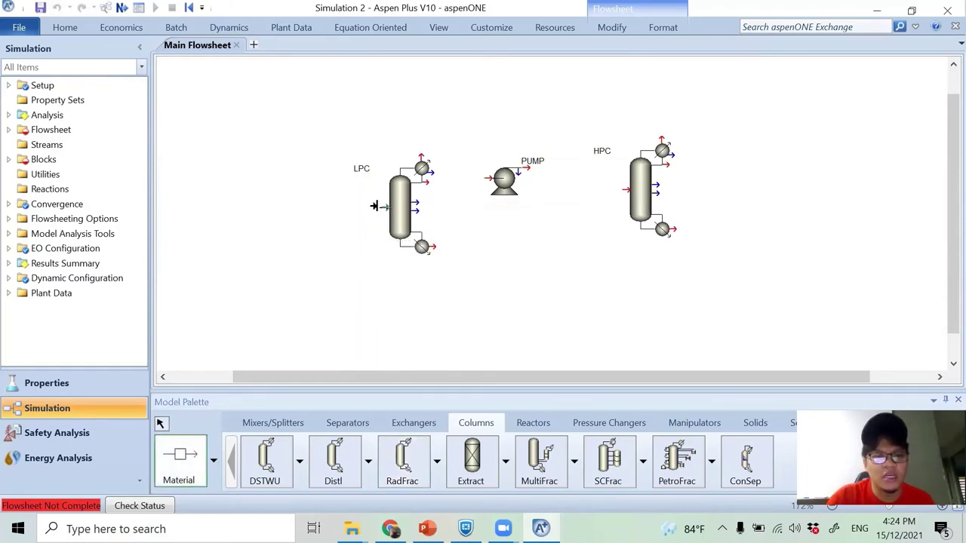
{"action": "left_click", "coordinate": [277, 214]}
{"action": "type", "text": "FEED1"}
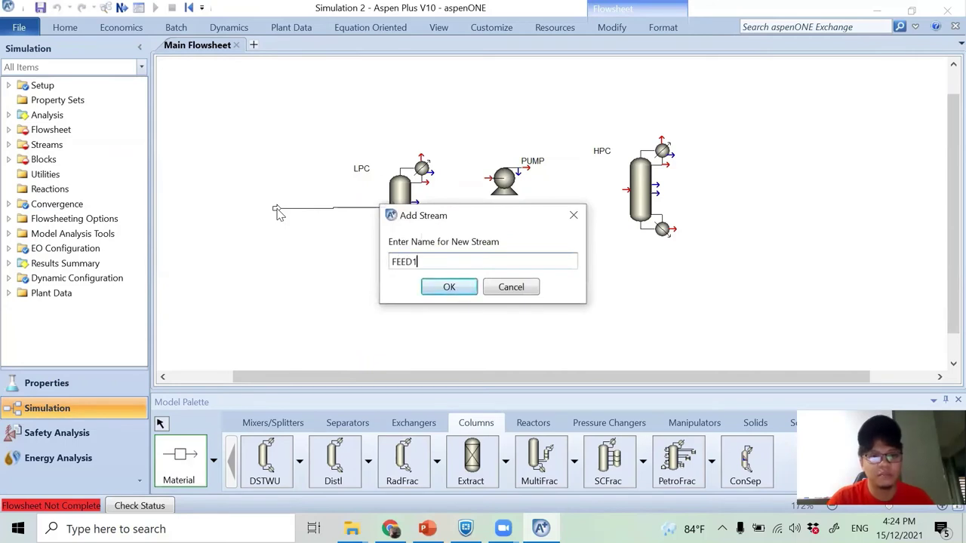
{"action": "key", "text": "Return"}
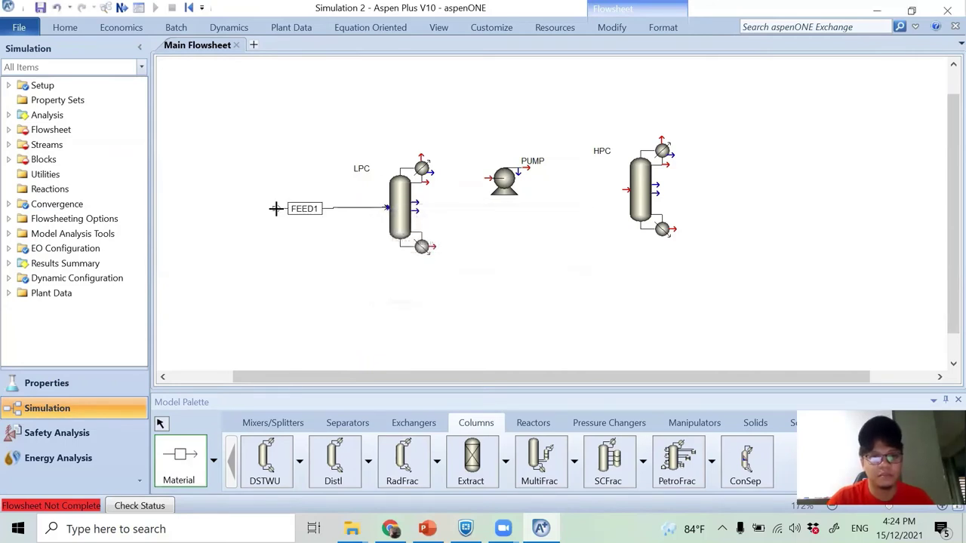
Connect the LPC column's liquid distillate outlet to the pump inlet with a material stream named PROD1.
{"action": "left_click", "coordinate": [423, 180]}
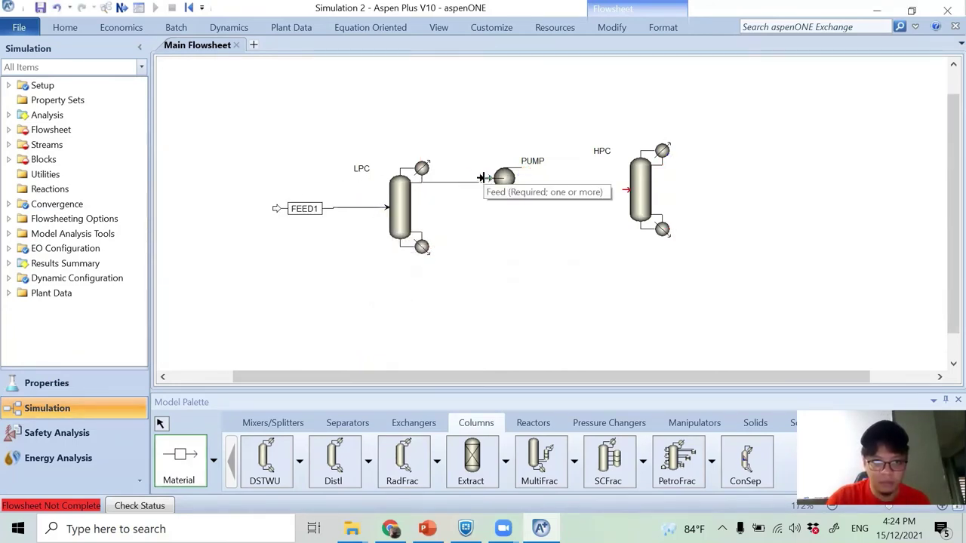
{"action": "left_click", "coordinate": [487, 179]}
{"action": "type", "text": "PROD1"}
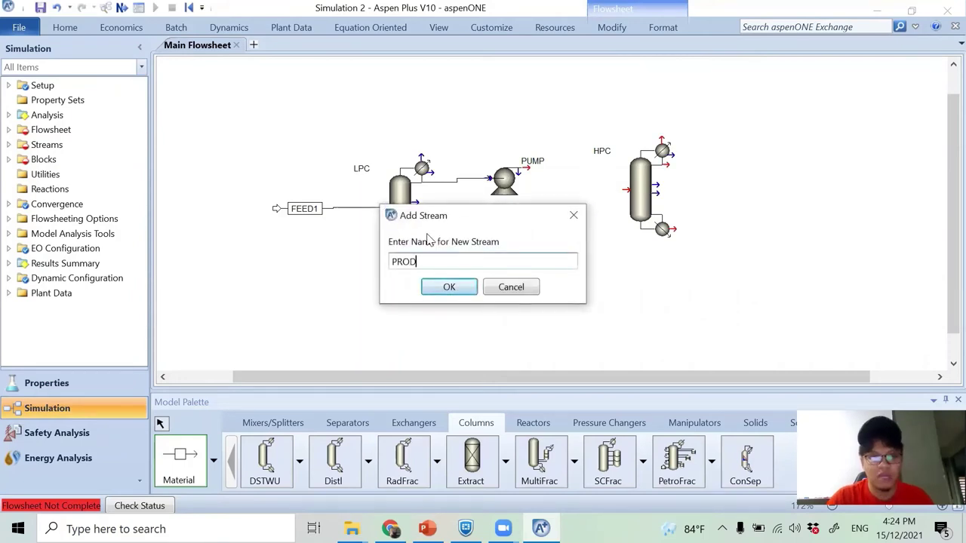
{"action": "key", "text": "Return"}
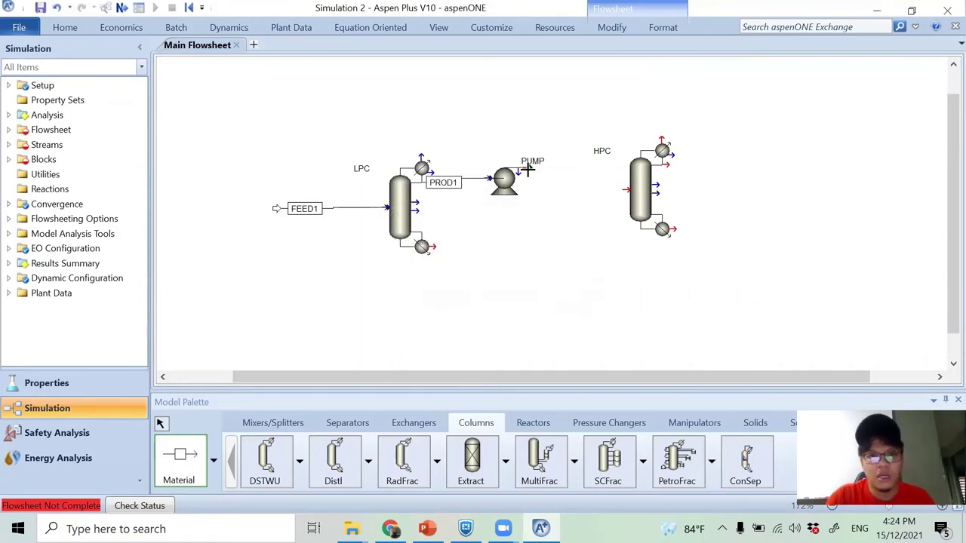
Connect the pump outlet to the HPC column's feed port with a material stream named FEED2.
{"action": "left_click", "coordinate": [530, 172]}
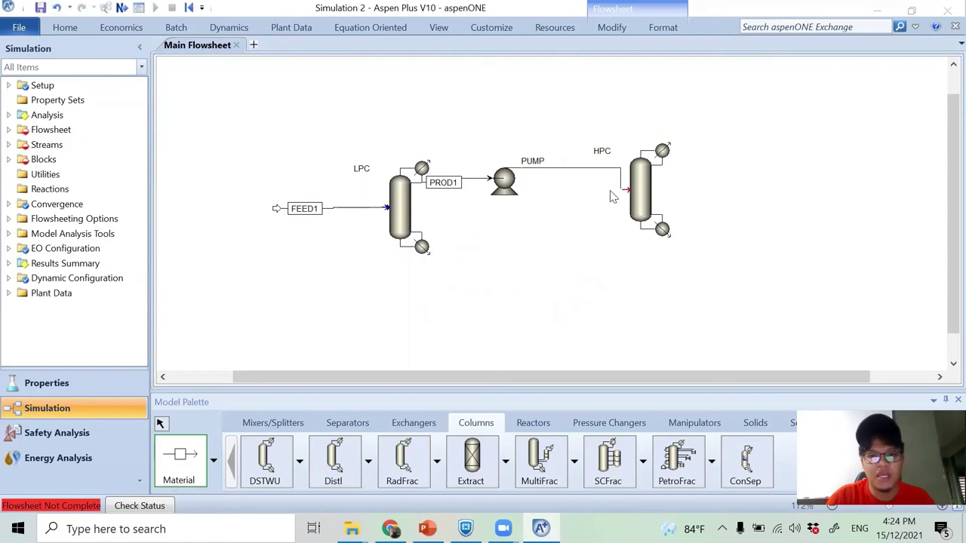
{"action": "left_click", "coordinate": [619, 189]}
{"action": "type", "text": "FEED2"}
{"action": "key", "text": "Return"}
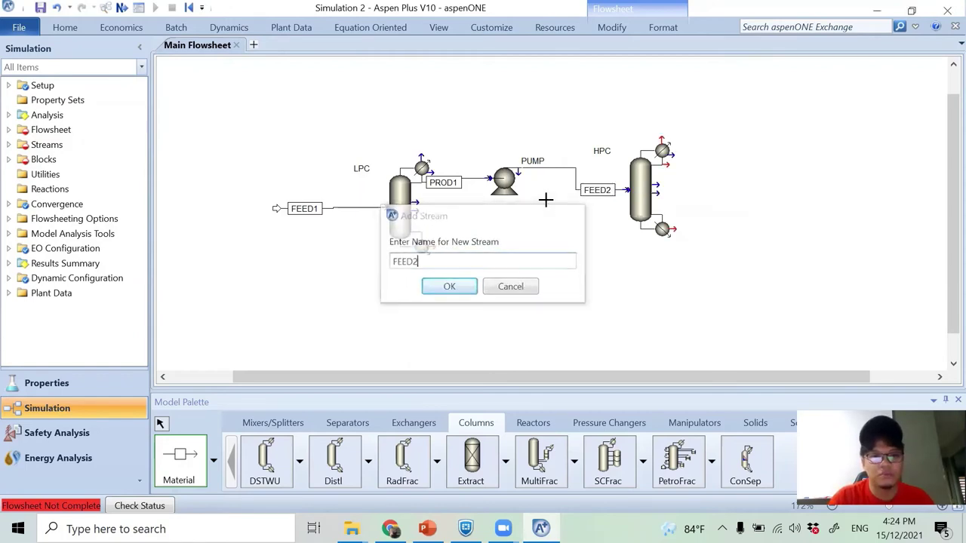
Draw a bottoms product stream named WATER1 leaving the LPC column's reboiler.
{"action": "left_click", "coordinate": [435, 245]}
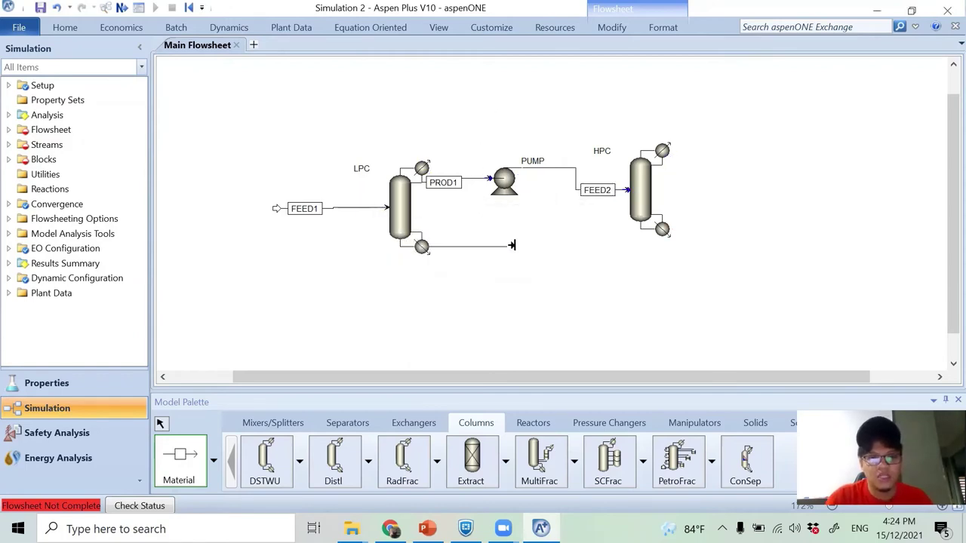
{"action": "left_click", "coordinate": [527, 245]}
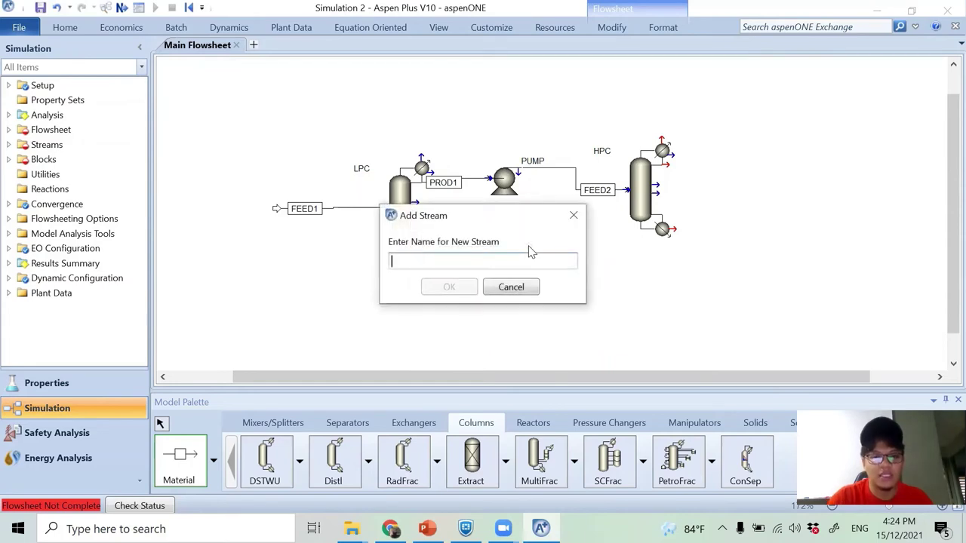
{"action": "type", "text": "WATER1"}
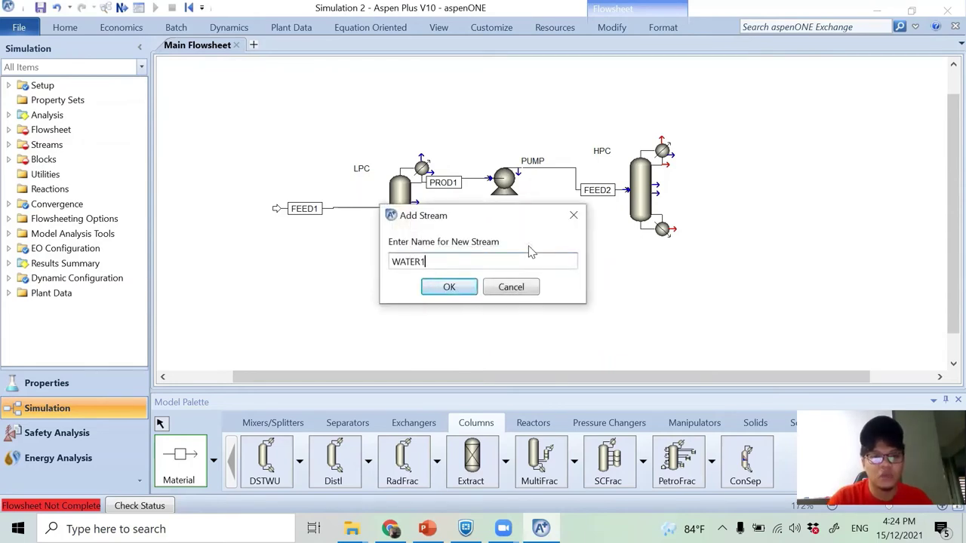
{"action": "key", "text": "Return"}
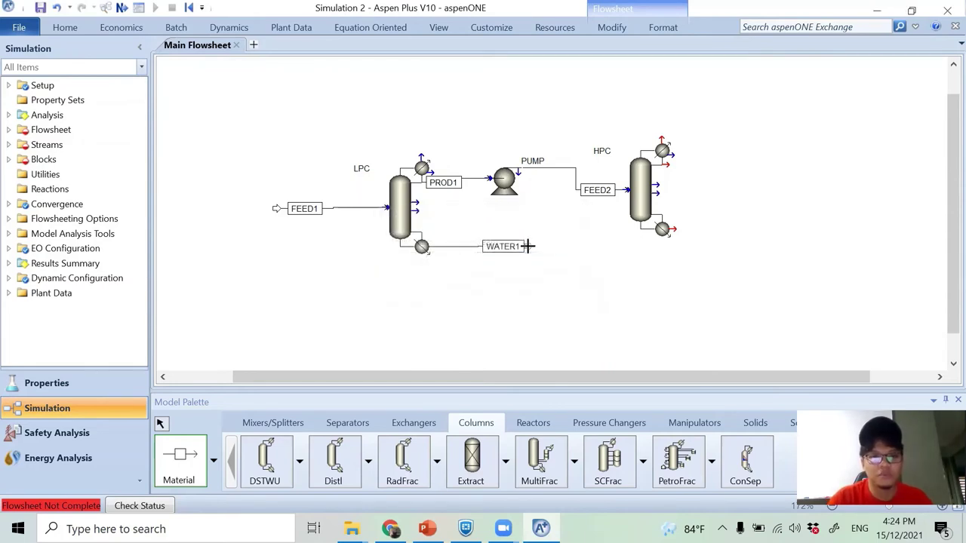
Draw a bottoms product stream named PROD2 leaving the HPC column's reboiler.
{"action": "left_click", "coordinate": [666, 229]}
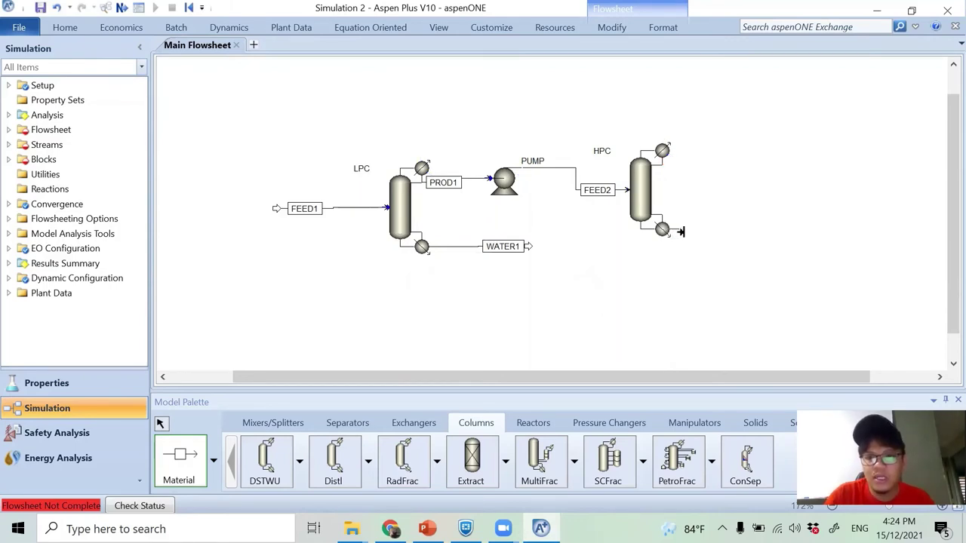
{"action": "left_click", "coordinate": [761, 230]}
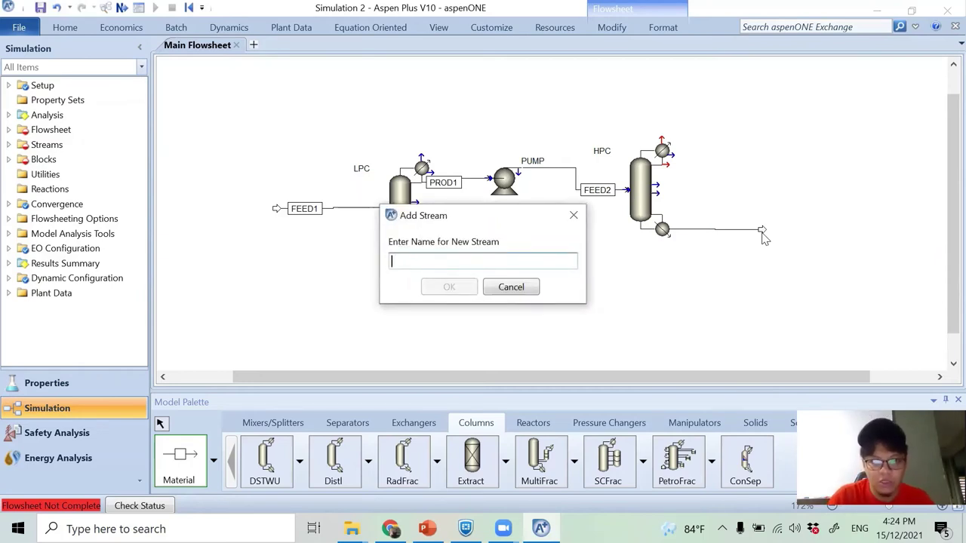
{"action": "type", "text": "PROD"}
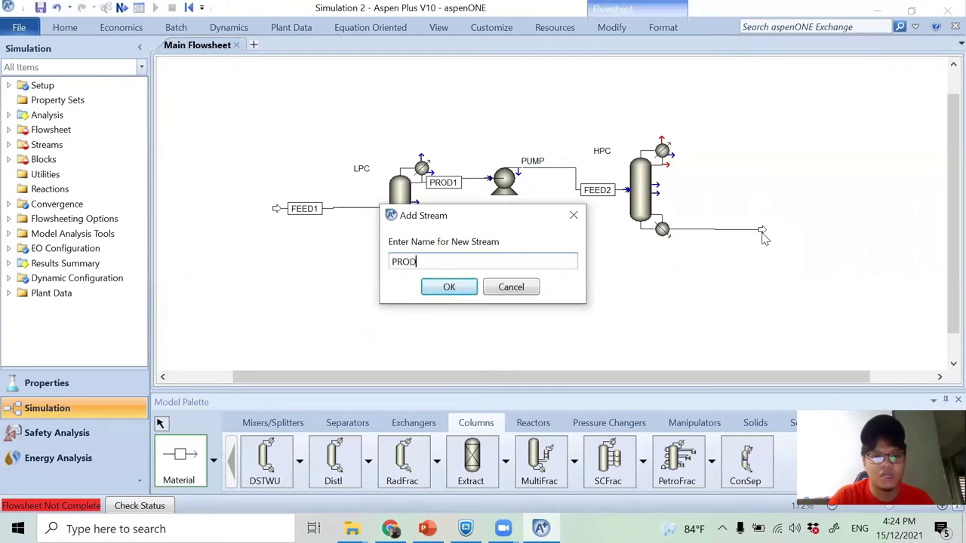
{"action": "type", "text": "2"}
{"action": "key", "text": "Return"}
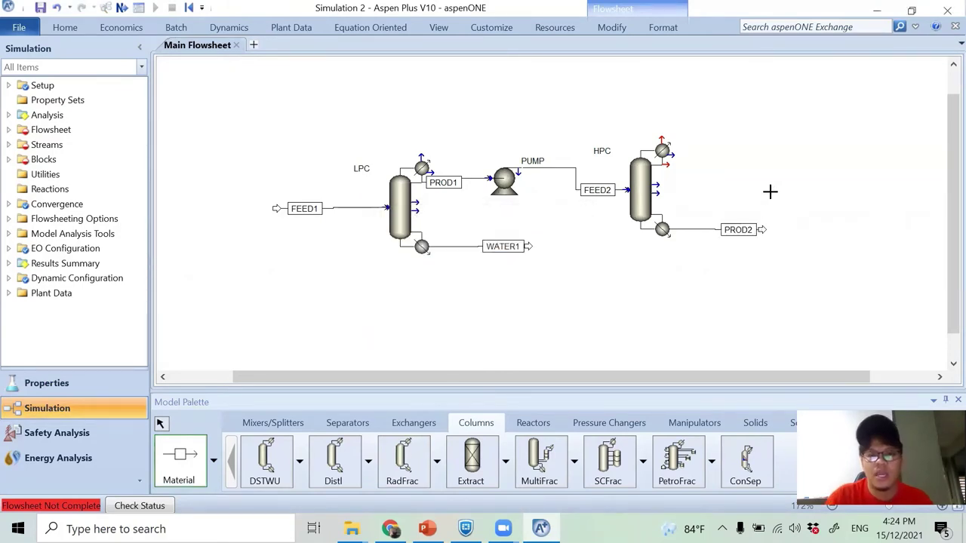
Draw a liquid distillate stream named WATER2 leaving the HPC column and finish drawing streams.
{"action": "left_click", "coordinate": [665, 163]}
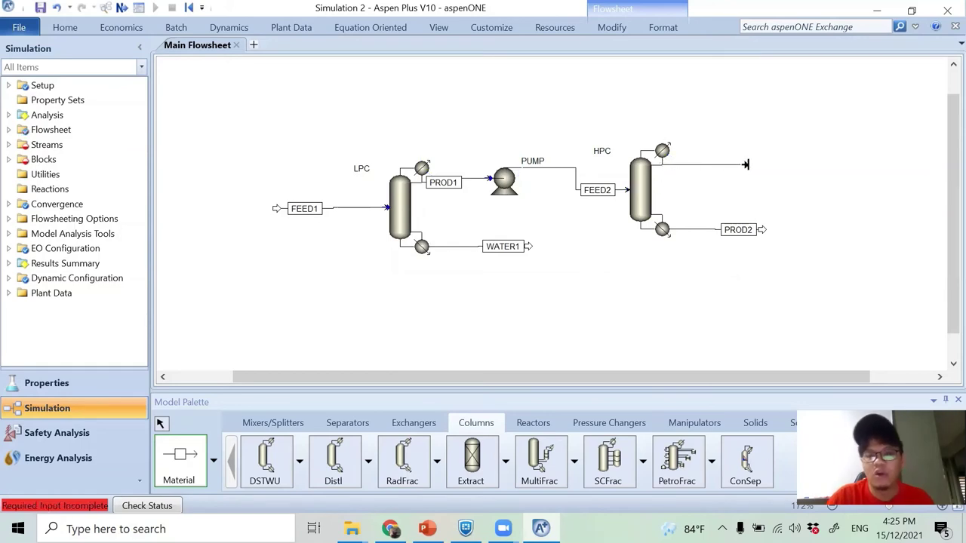
{"action": "left_click", "coordinate": [746, 165]}
{"action": "type", "text": "WATER2"}
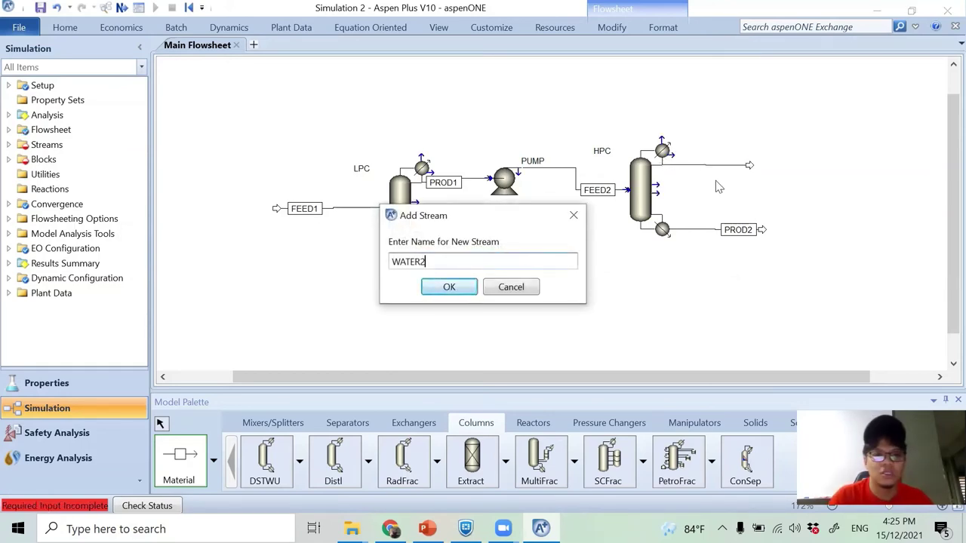
{"action": "key", "text": "Return"}
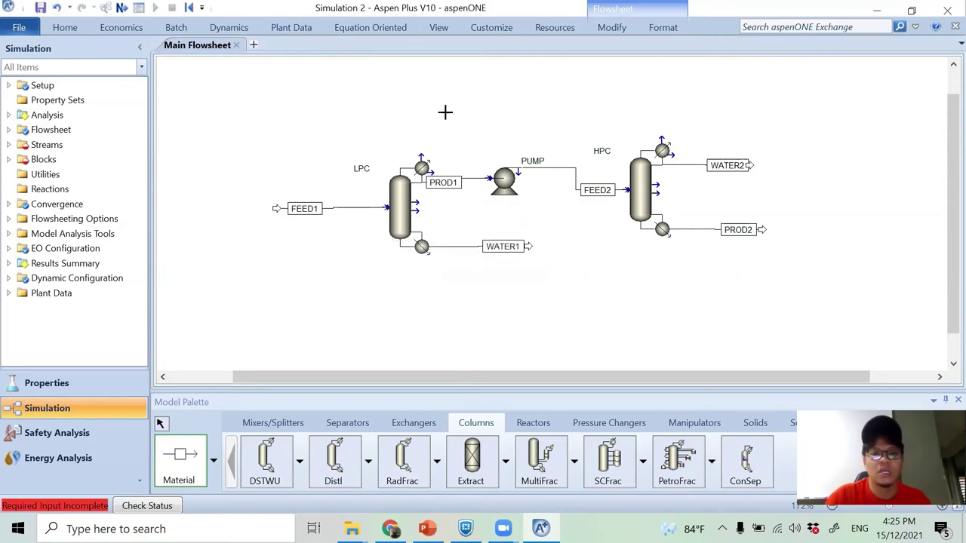
{"action": "key", "text": "Escape"}
Straighten the FEED1 stream into the LPC column with Align Blocks.
{"action": "scroll", "coordinate": [444, 136], "scroll_direction": "up", "scroll_amount": 2}
{"action": "scroll", "coordinate": [444, 139], "scroll_direction": "up", "scroll_amount": 1}
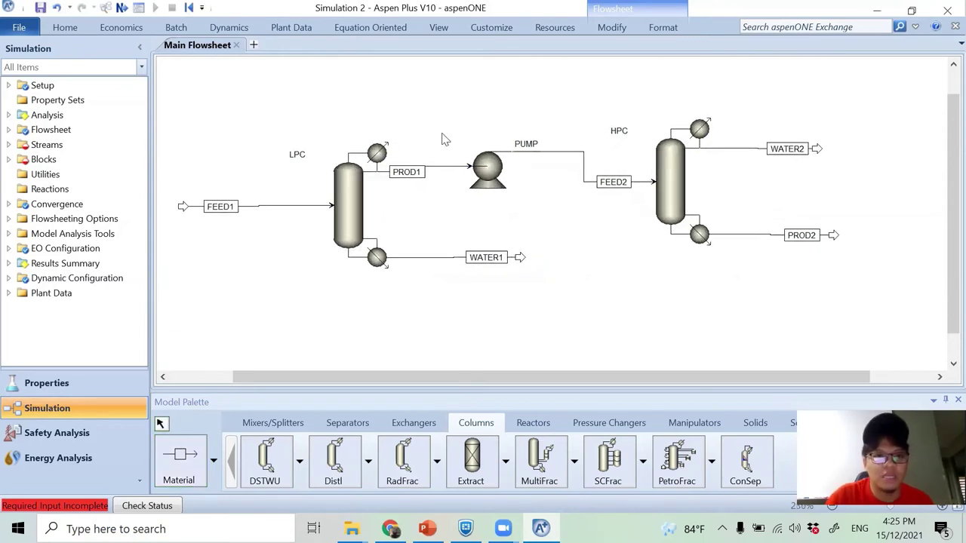
{"action": "right_click", "coordinate": [243, 206]}
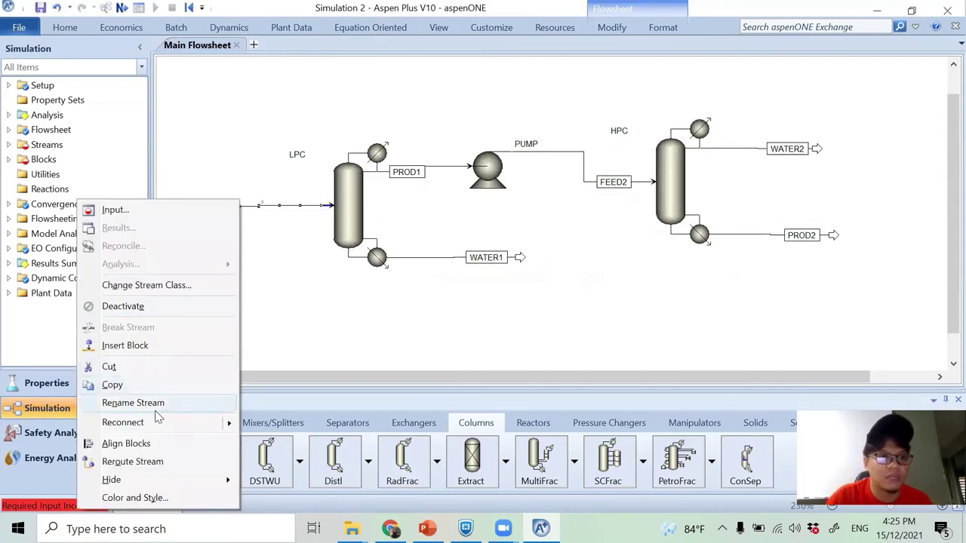
{"action": "left_click", "coordinate": [198, 443]}
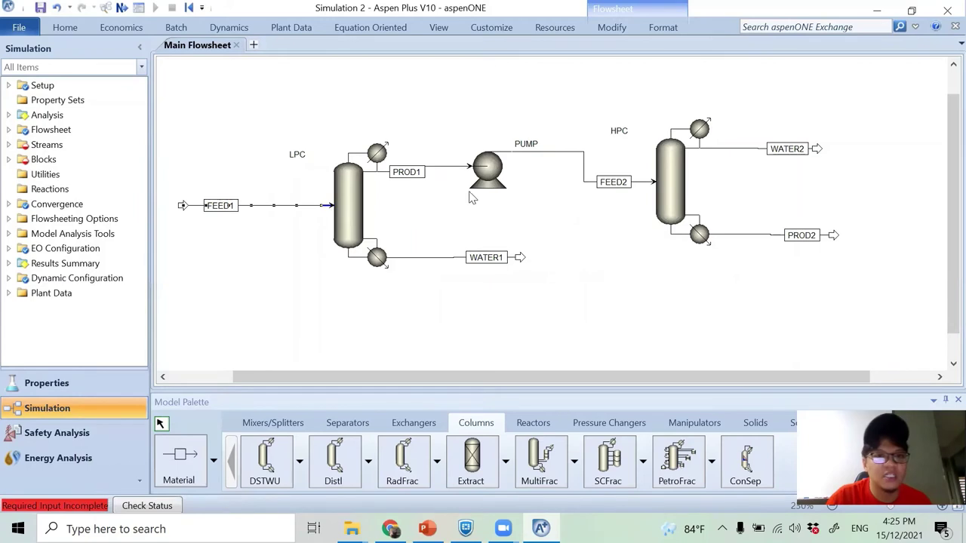
Straighten the PROD1 stream between the LPC column and the pump with Align Blocks.
{"action": "right_click", "coordinate": [435, 168]}
{"action": "left_click", "coordinate": [435, 168]}
{"action": "right_click", "coordinate": [436, 166]}
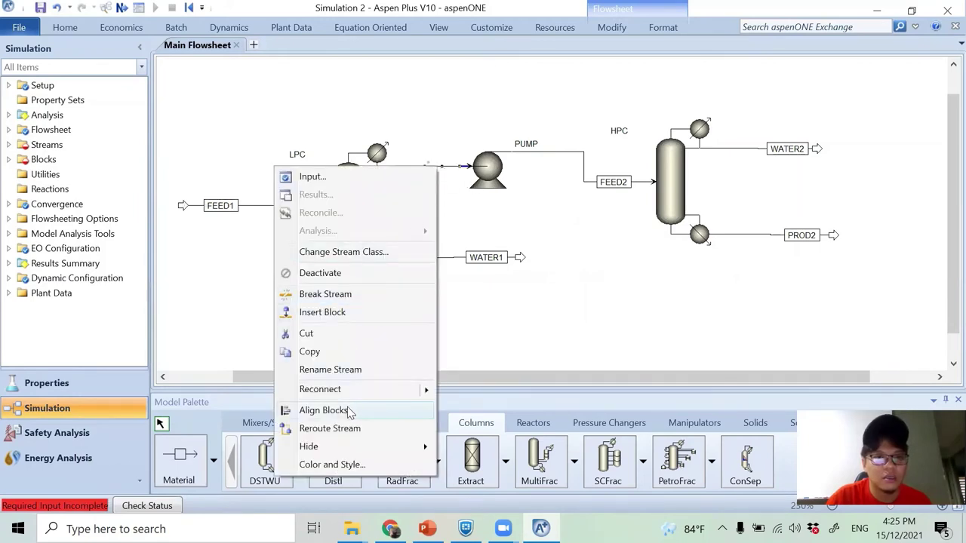
{"action": "left_click", "coordinate": [351, 408]}
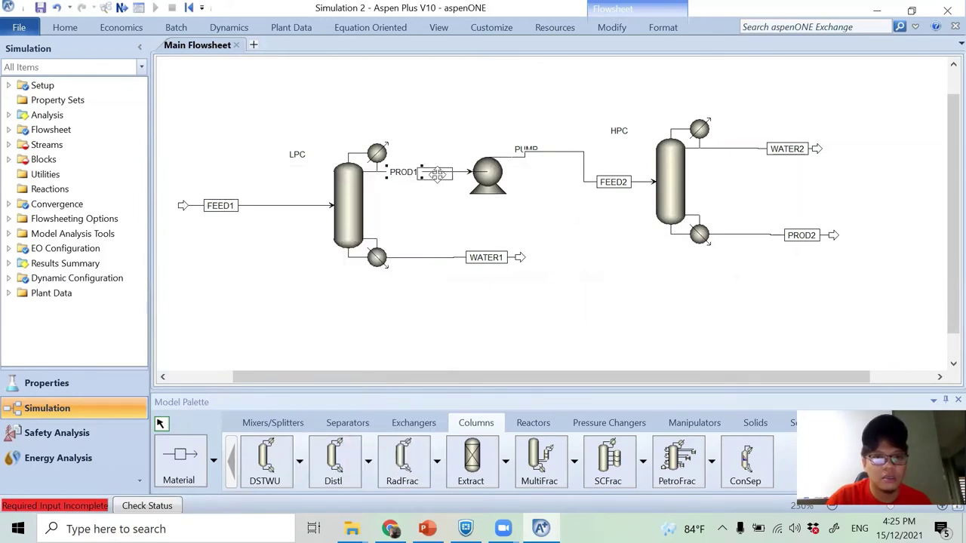
{"action": "left_click", "coordinate": [430, 213]}
Straighten the WATER1 bottoms stream of the LPC column with Align Blocks.
{"action": "right_click", "coordinate": [435, 266]}
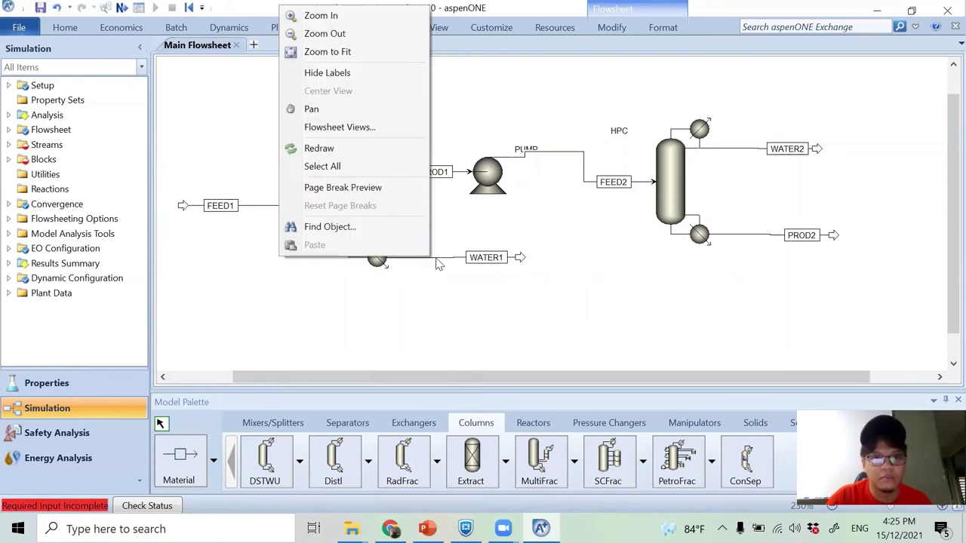
{"action": "left_click", "coordinate": [435, 258]}
{"action": "right_click", "coordinate": [434, 258]}
{"action": "left_click", "coordinate": [351, 245]}
Straighten the FEED2 stream between the pump and the HPC column with Align Blocks.
{"action": "left_click", "coordinate": [533, 152]}
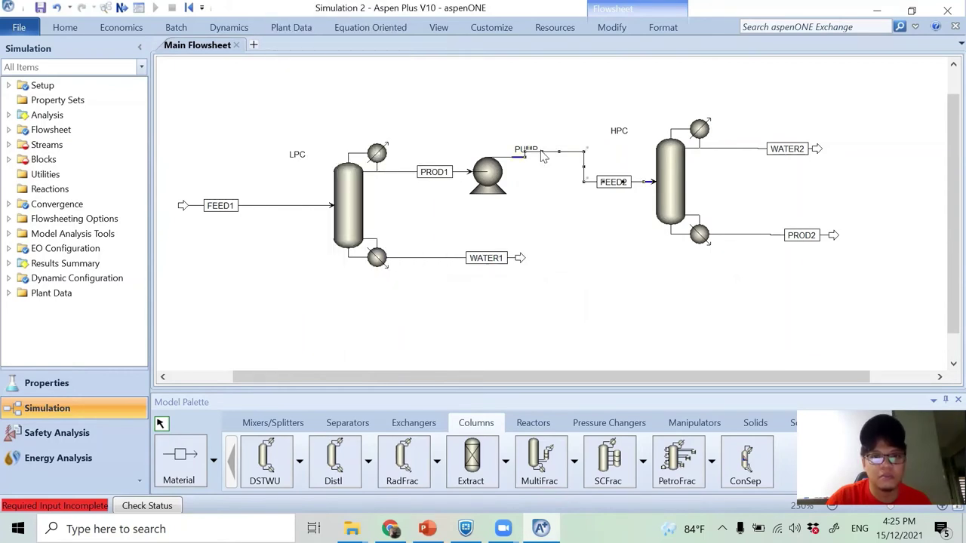
{"action": "right_click", "coordinate": [533, 153]}
{"action": "left_click", "coordinate": [423, 393]}
{"action": "left_click", "coordinate": [518, 343]}
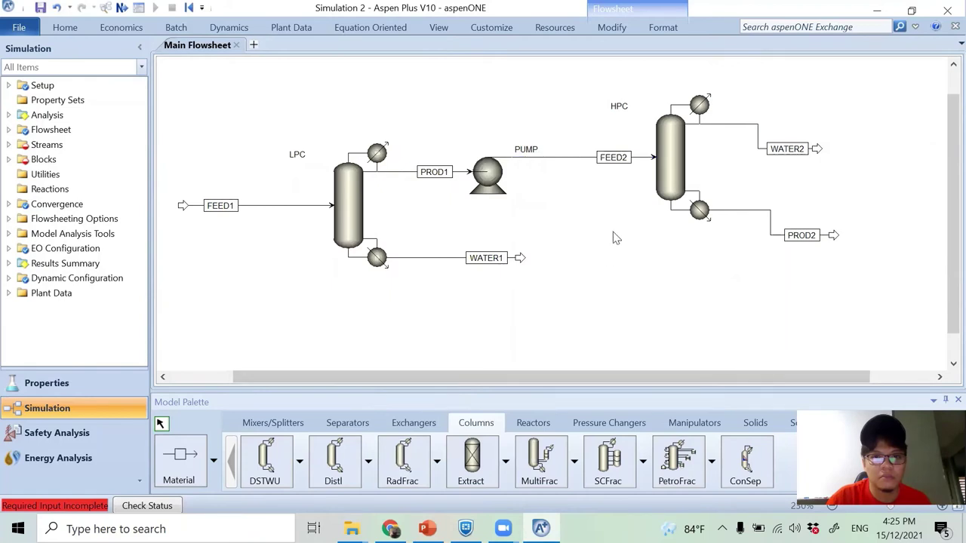
Straighten the HPC column's product streams WATER2 and PROD2 with Align Blocks.
{"action": "right_click", "coordinate": [808, 151]}
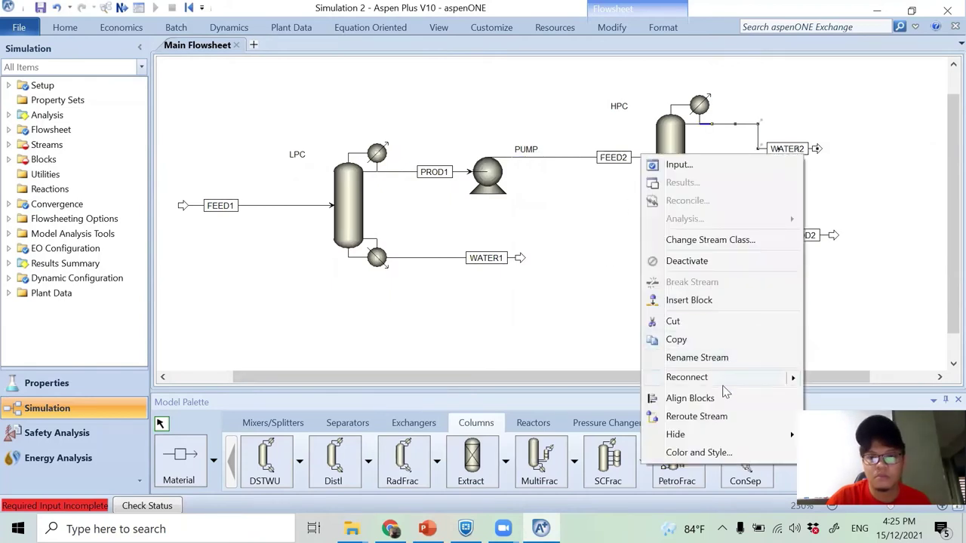
{"action": "left_click", "coordinate": [721, 398]}
{"action": "right_click", "coordinate": [787, 238]}
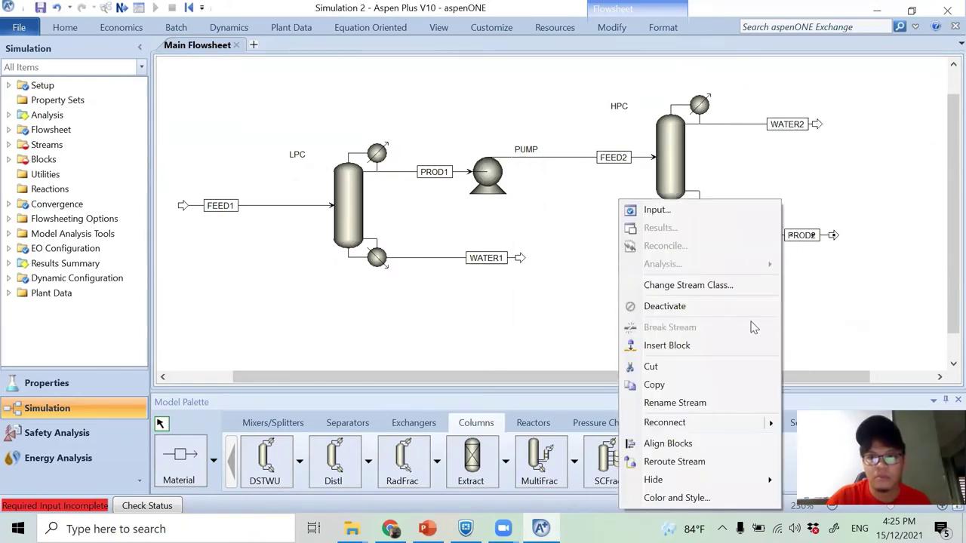
{"action": "left_click", "coordinate": [680, 444]}
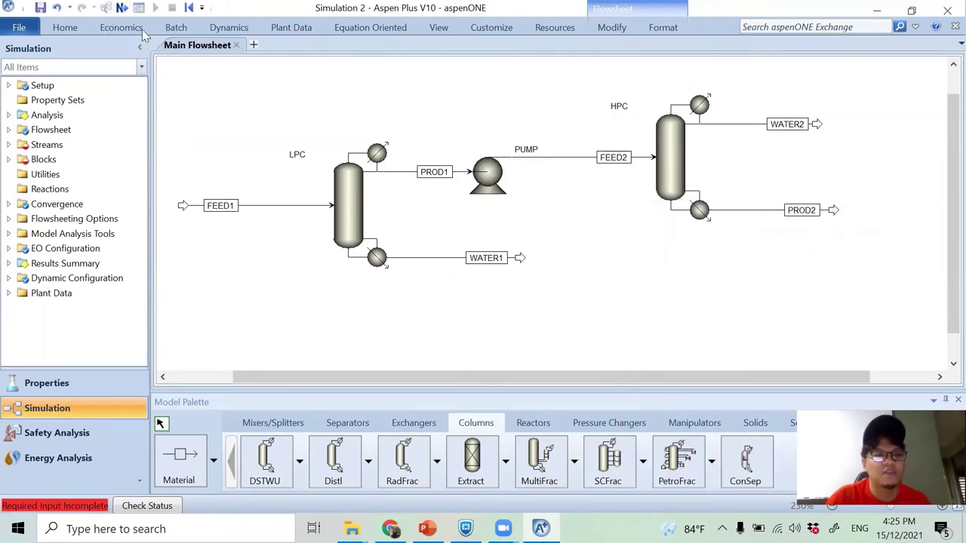
Specify the FEED1 stream at 90 C and 1 atm with a total mole flow rate of 150 kmol/hr.
{"action": "double_click", "coordinate": [216, 206]}
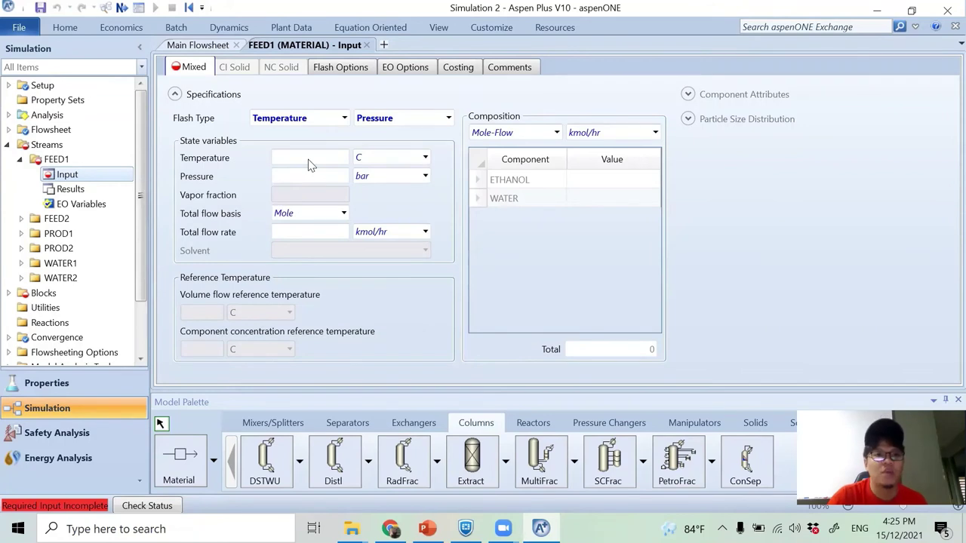
{"action": "left_click", "coordinate": [309, 158]}
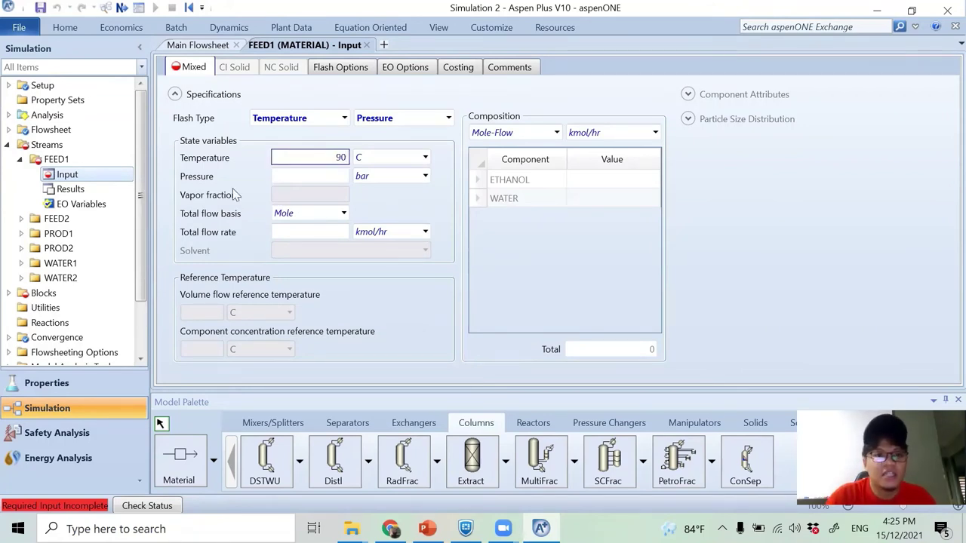
{"action": "left_click", "coordinate": [314, 177]}
{"action": "type", "text": "1"}
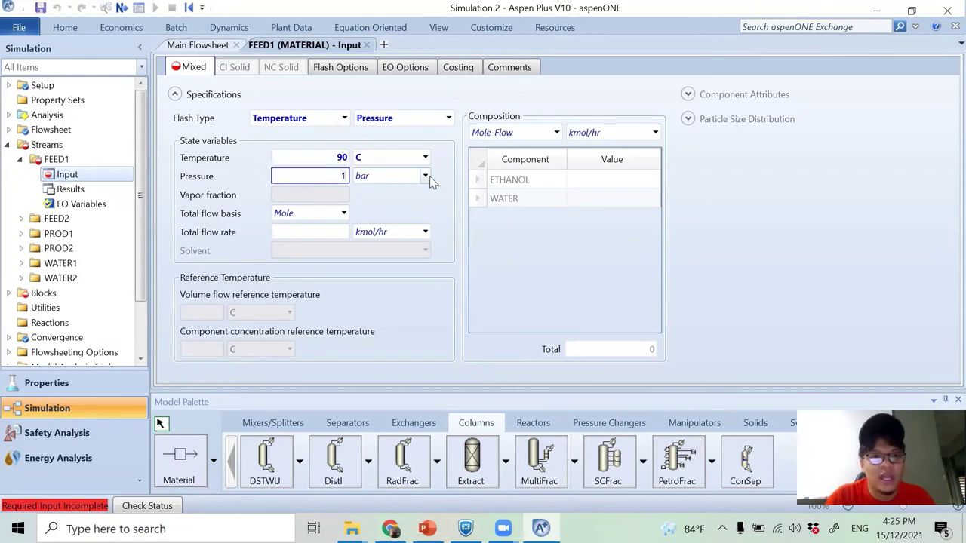
{"action": "left_click", "coordinate": [425, 176]}
{"action": "key", "text": "Up"}
{"action": "key", "text": "Up"}
{"action": "key", "text": "Return"}
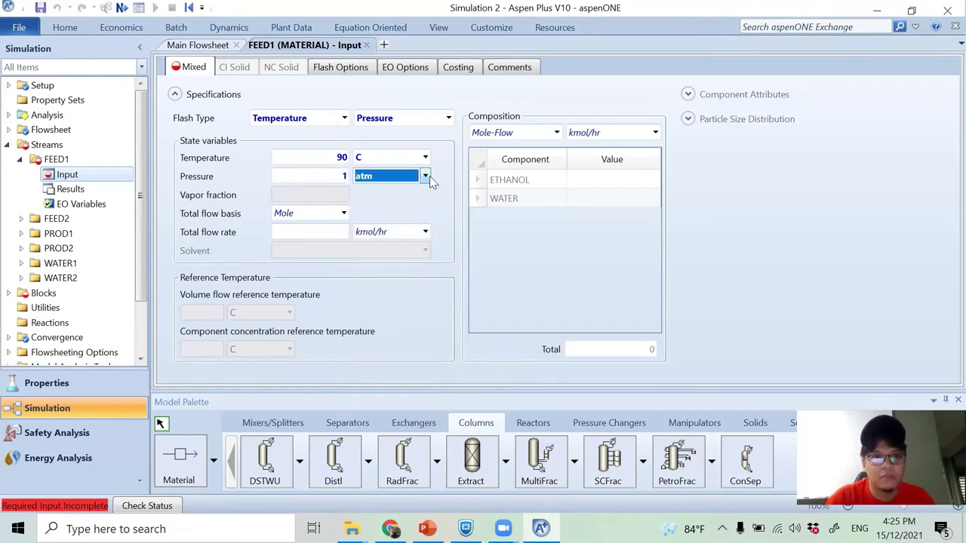
{"action": "left_click", "coordinate": [327, 234]}
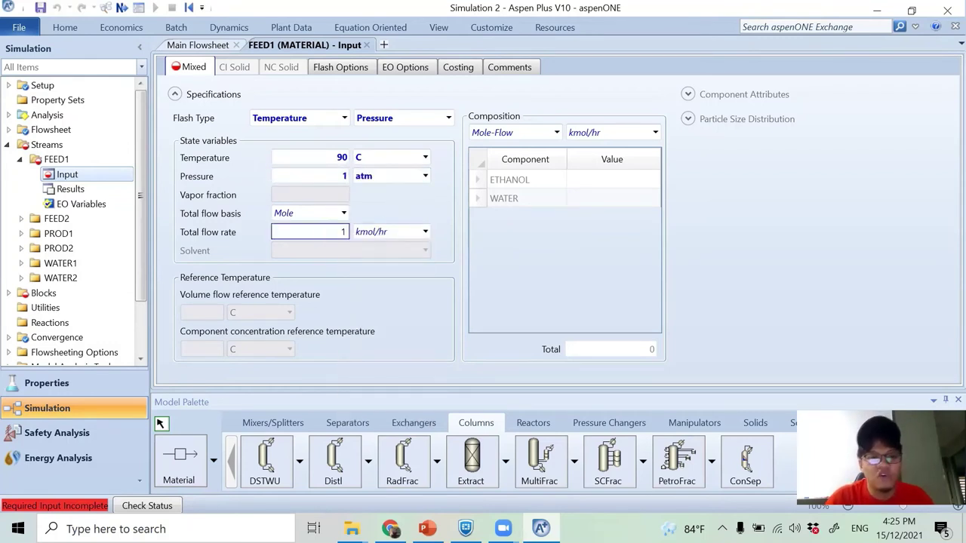
{"action": "key", "text": "Return"}
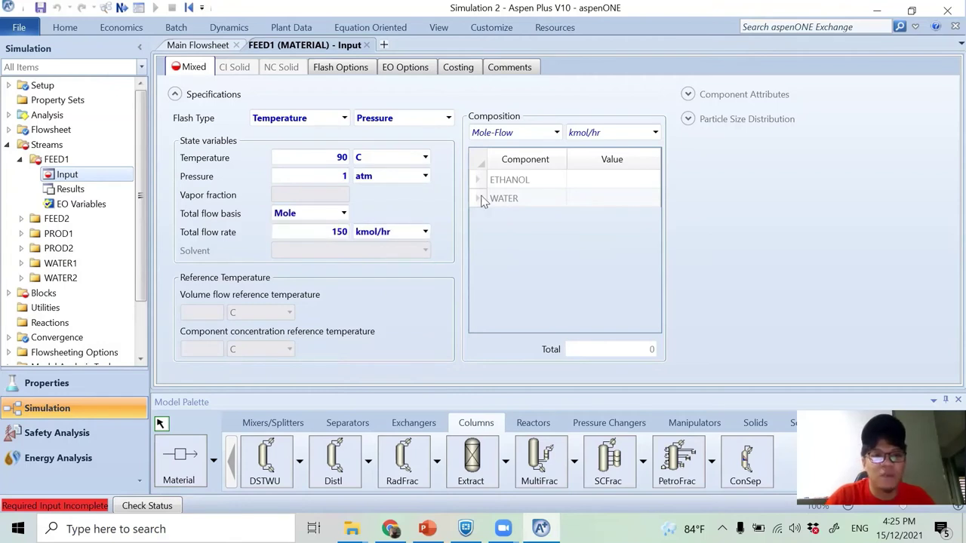
Define the FEED1 composition as mole fractions of 0.8 ethanol and 0.2 water.
{"action": "left_click", "coordinate": [556, 132]}
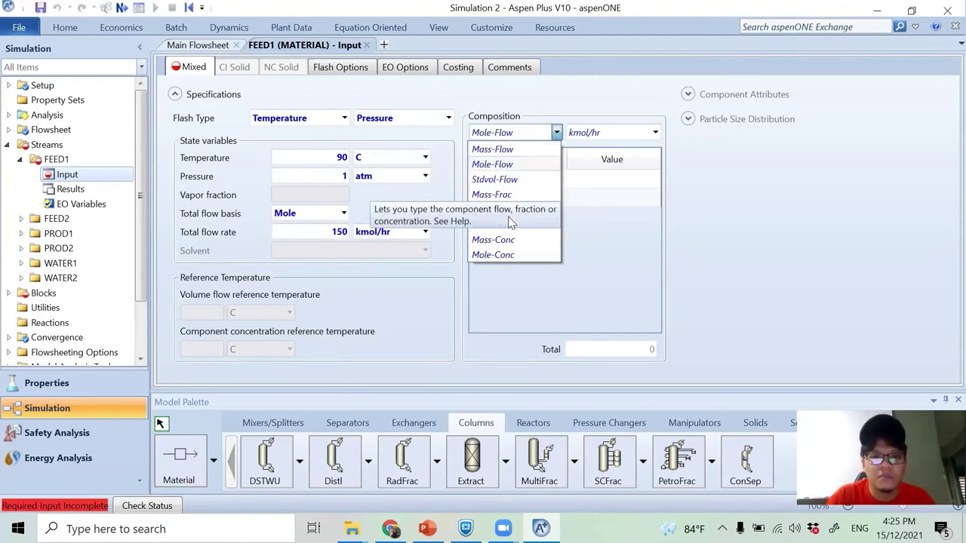
{"action": "left_click", "coordinate": [538, 210]}
{"action": "left_click", "coordinate": [593, 182]}
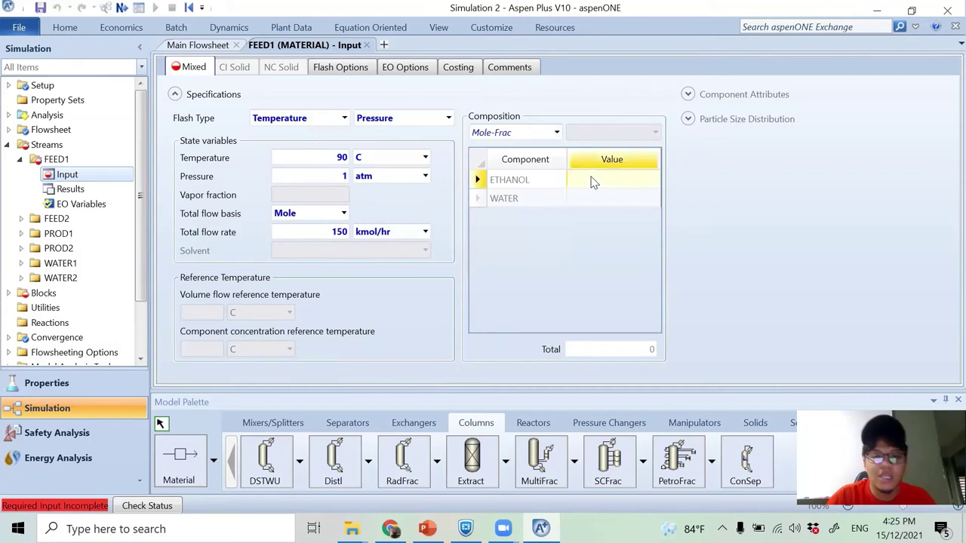
{"action": "type", "text": "0.8"}
{"action": "left_click", "coordinate": [604, 203]}
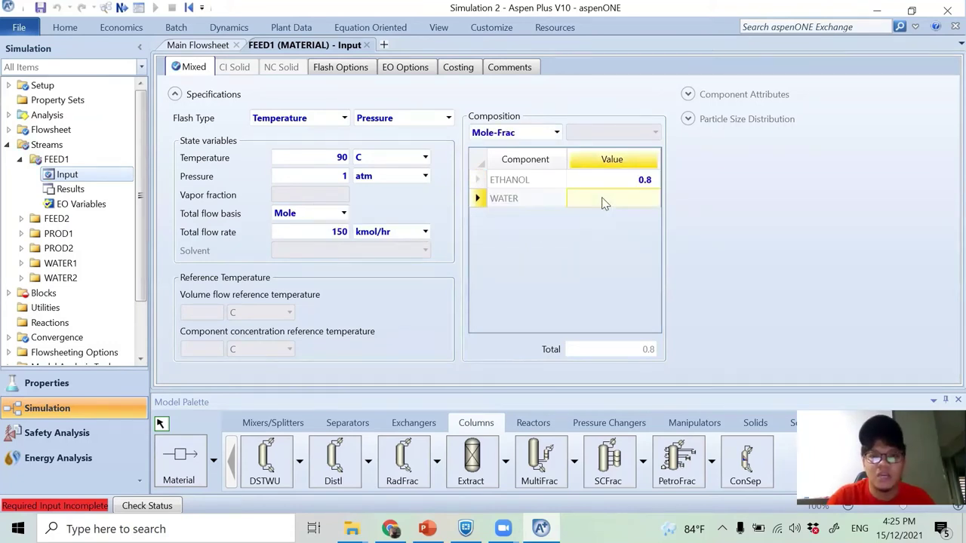
{"action": "type", "text": "0.2"}
{"action": "left_click", "coordinate": [588, 224]}
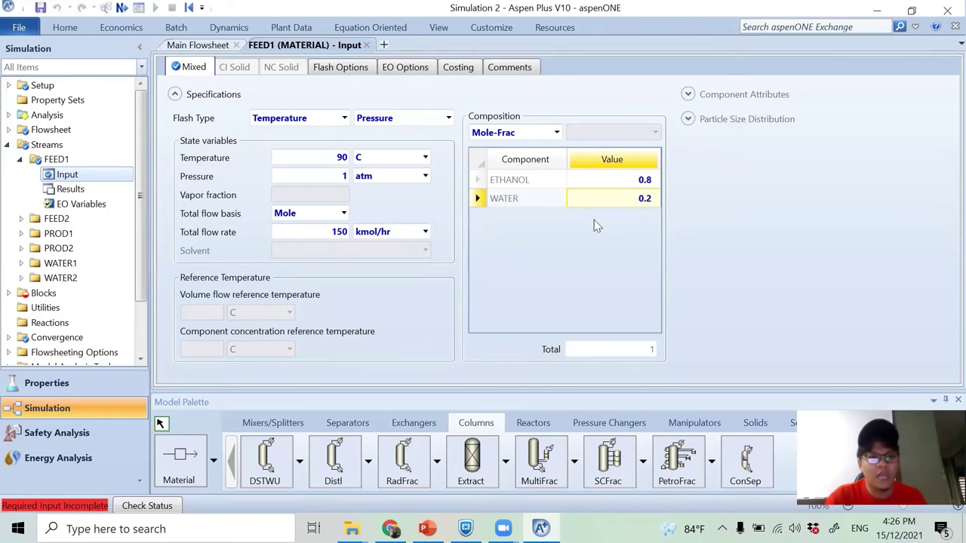
Configure the LPC column with 30 stages and a total condenser.
{"action": "left_click", "coordinate": [120, 8]}
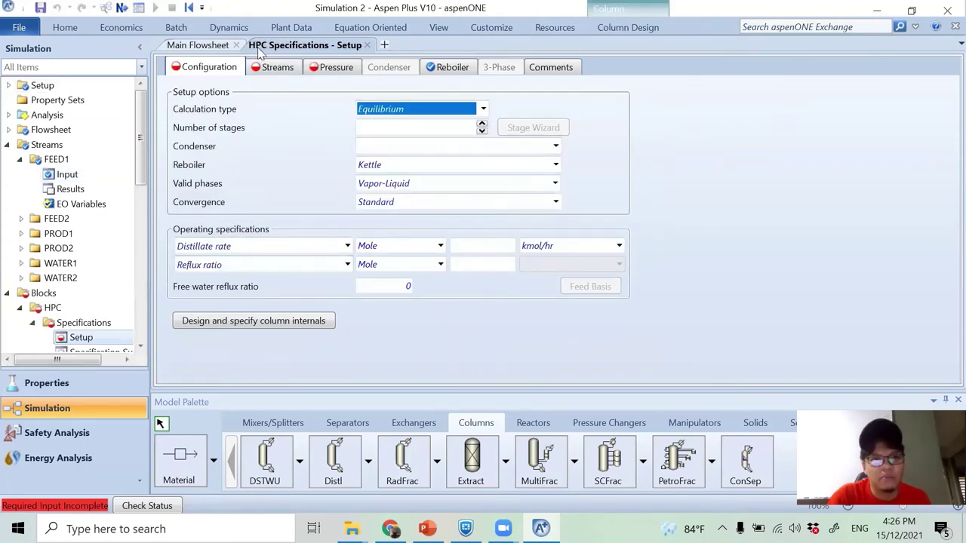
{"action": "left_click", "coordinate": [368, 45]}
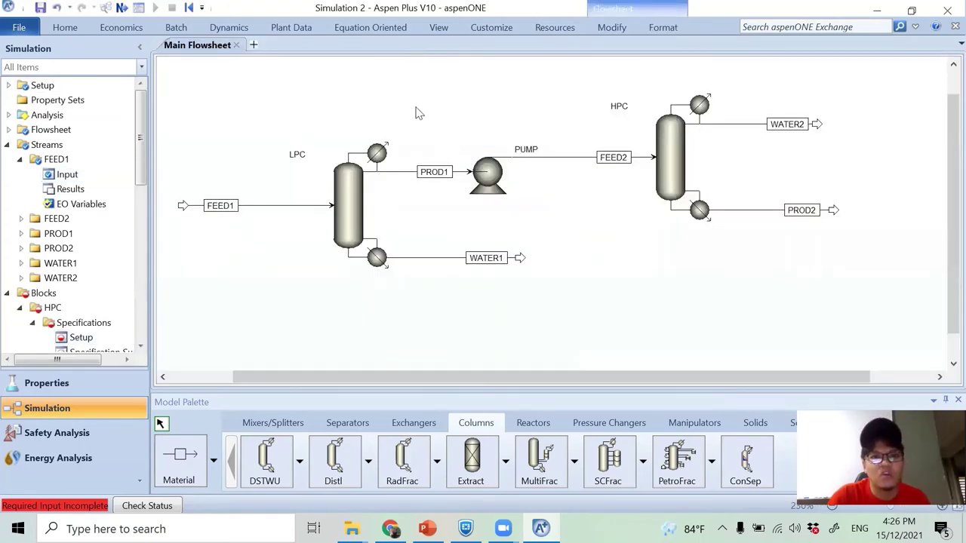
{"action": "double_click", "coordinate": [345, 200]}
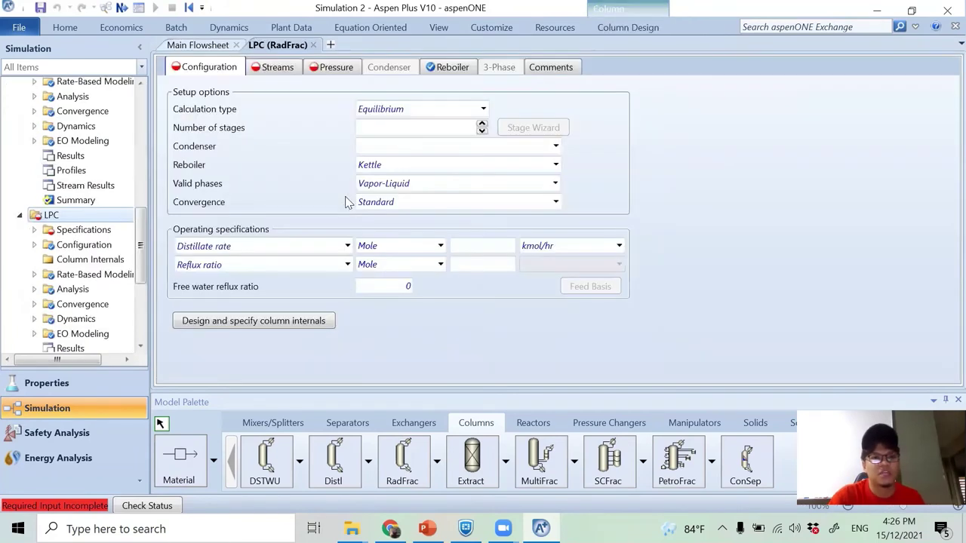
{"action": "left_click", "coordinate": [414, 128]}
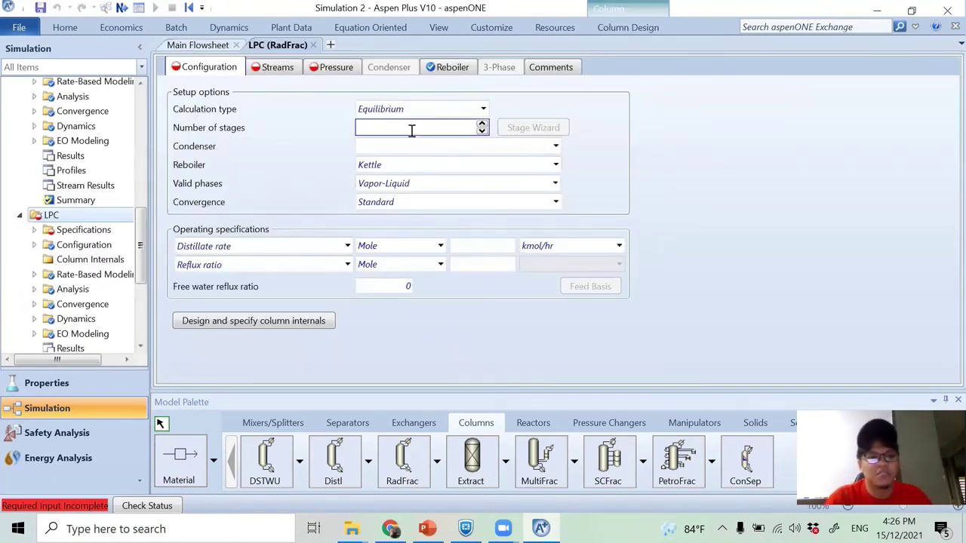
{"action": "type", "text": "30"}
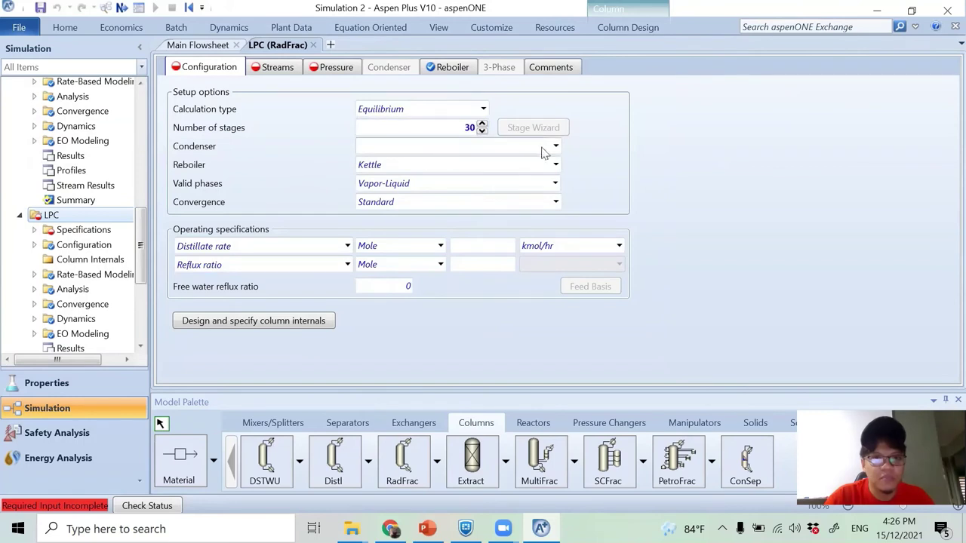
{"action": "left_click", "coordinate": [557, 151]}
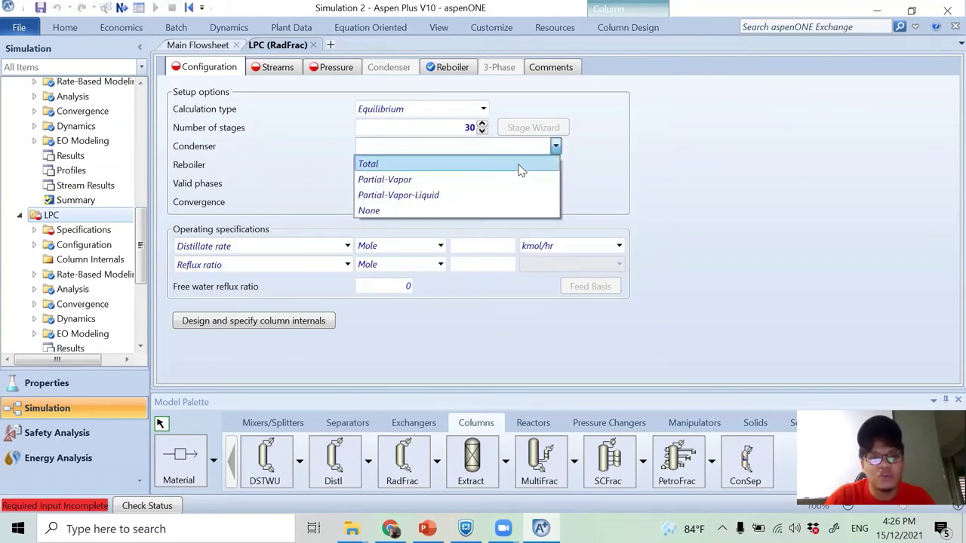
{"action": "left_click", "coordinate": [518, 164]}
{"action": "left_click", "coordinate": [646, 175]}
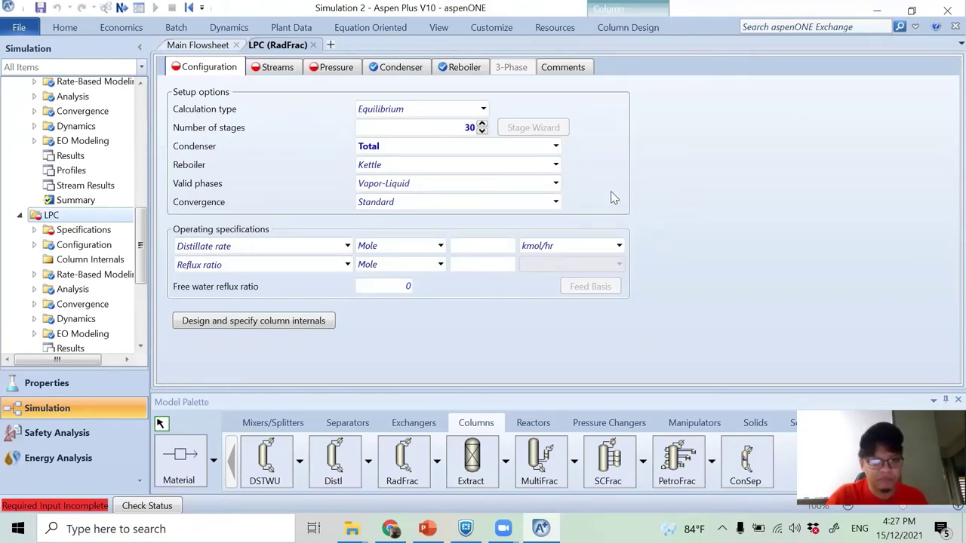
Set the LPC column's operating specifications to a mole reflux ratio of 3.71 and a mole distillate to feed ratio of 0.929.
{"action": "left_click", "coordinate": [465, 264]}
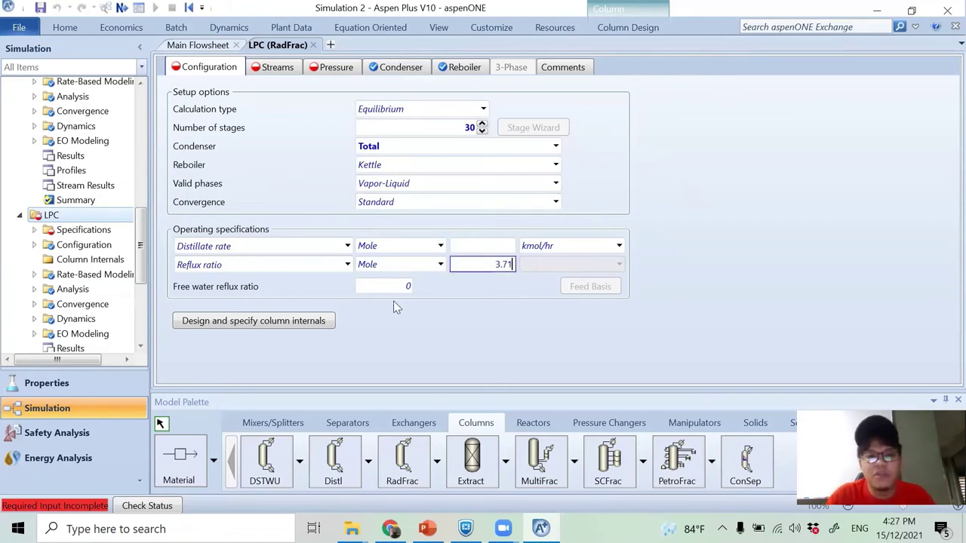
{"action": "key", "text": "Return"}
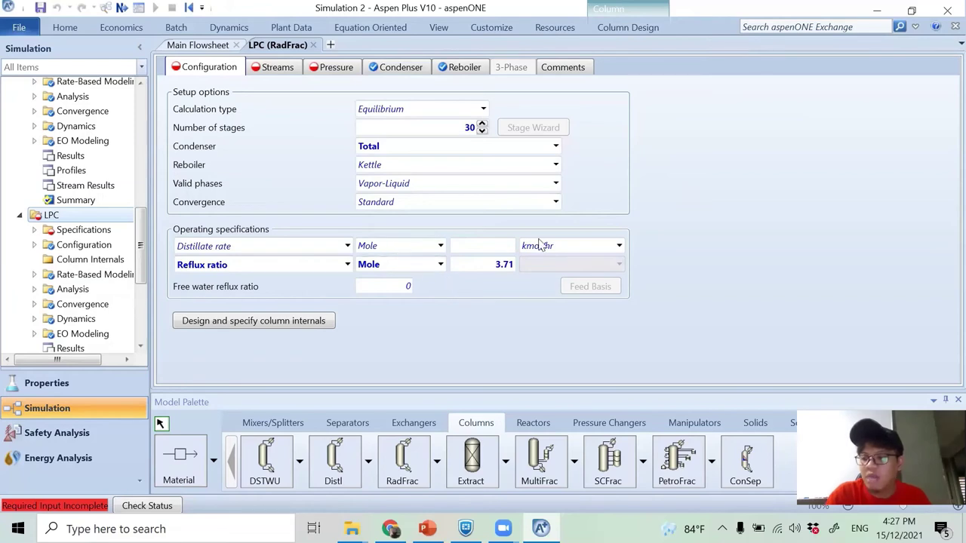
{"action": "left_click", "coordinate": [347, 246]}
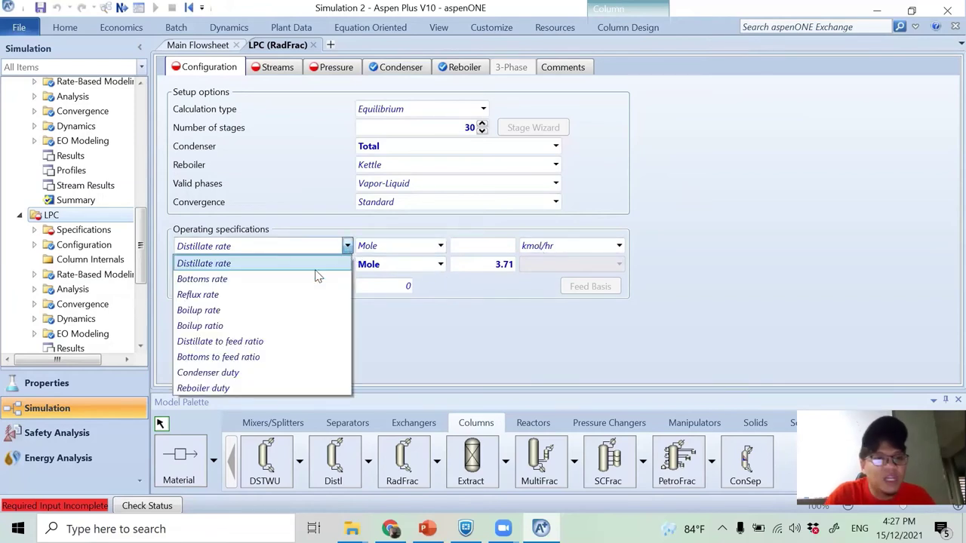
{"action": "left_click", "coordinate": [313, 346]}
{"action": "left_click", "coordinate": [466, 246]}
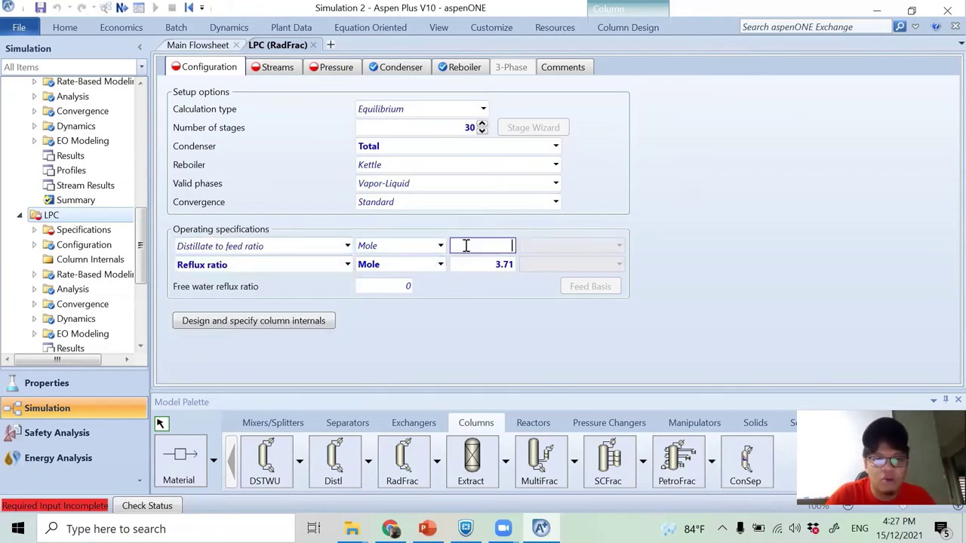
{"action": "type", "text": "0.929"}
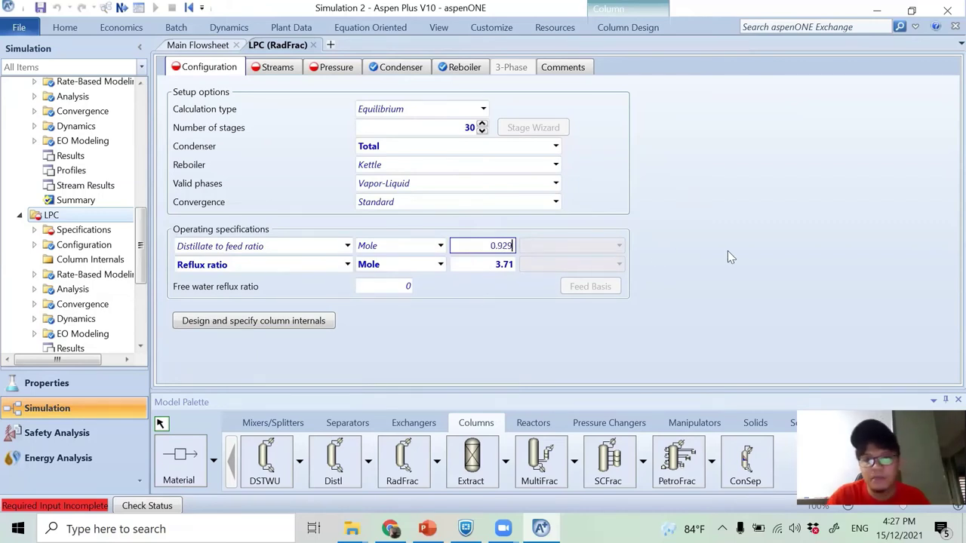
{"action": "key", "text": "Return"}
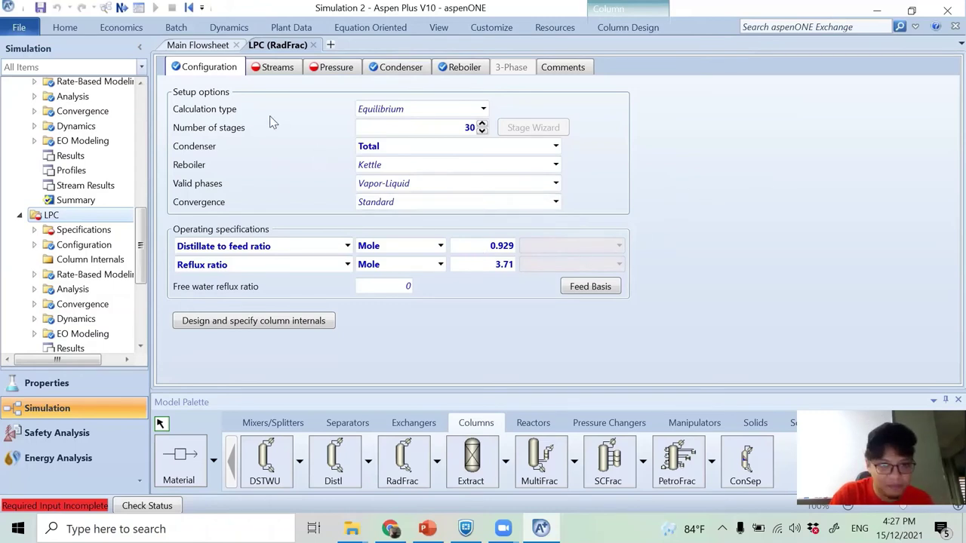
Assign the FEED1 stream to enter the LPC column at stage 23.
{"action": "left_click", "coordinate": [270, 72]}
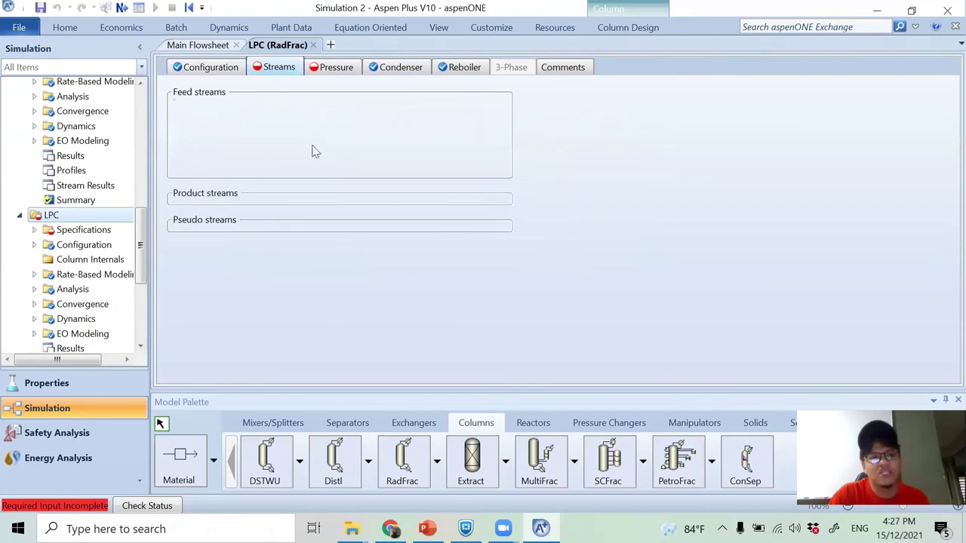
{"action": "type", "text": "23"}
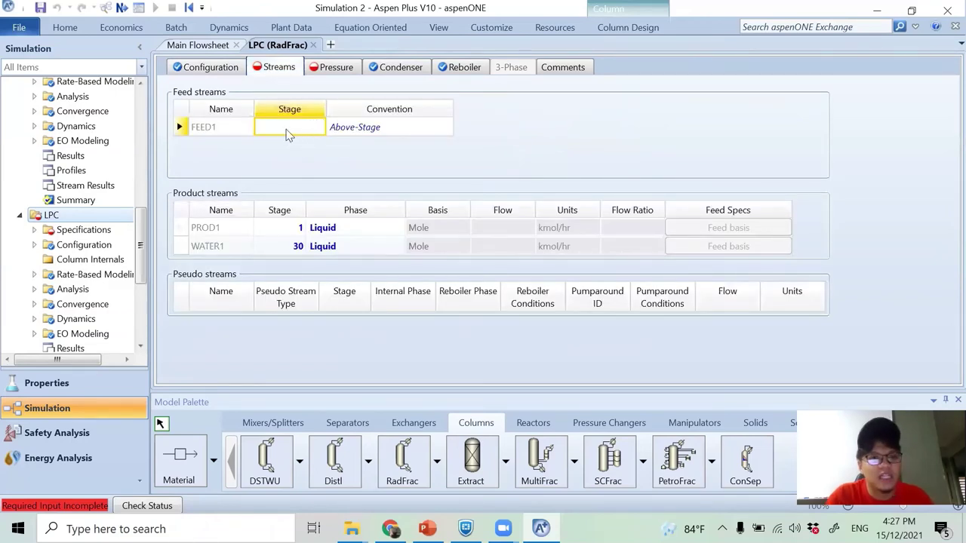
{"action": "key", "text": "Return"}
Set the LPC column's stage 1 condenser pressure to 1 atm.
{"action": "left_click", "coordinate": [326, 71]}
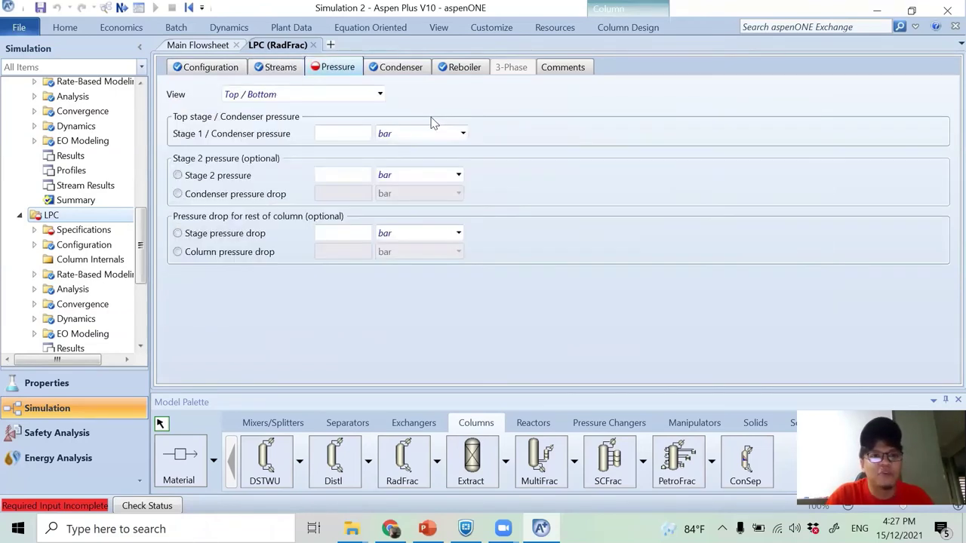
{"action": "left_click", "coordinate": [345, 136]}
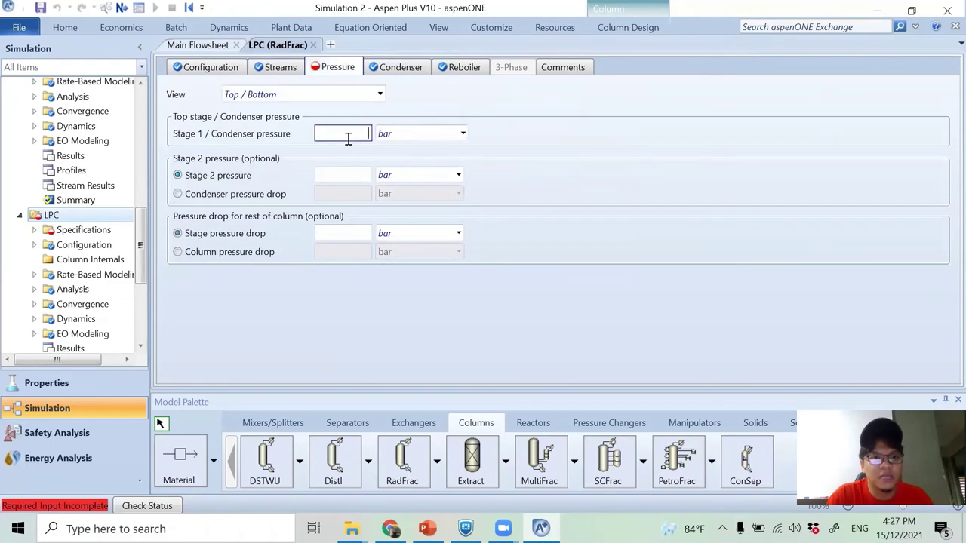
{"action": "type", "text": "1"}
{"action": "left_click", "coordinate": [463, 134]}
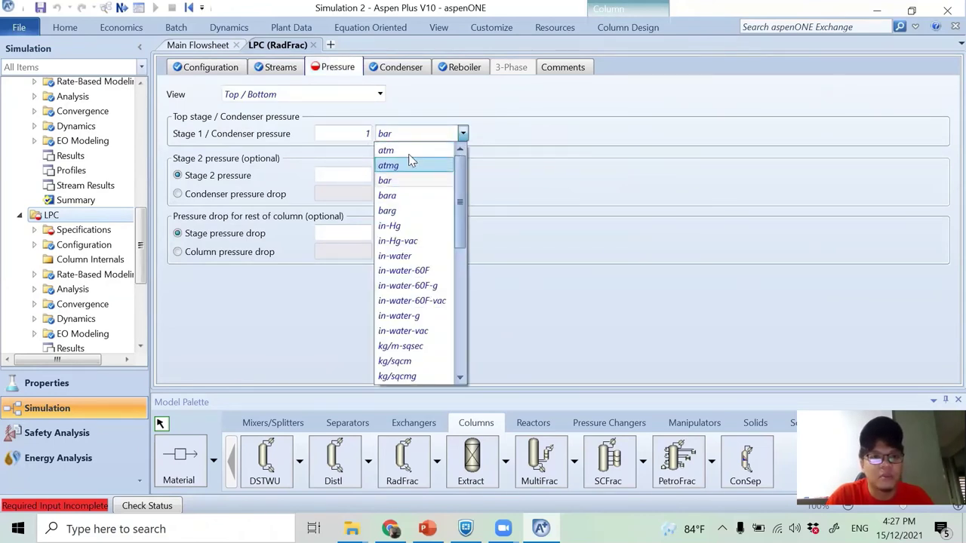
{"action": "left_click", "coordinate": [409, 152]}
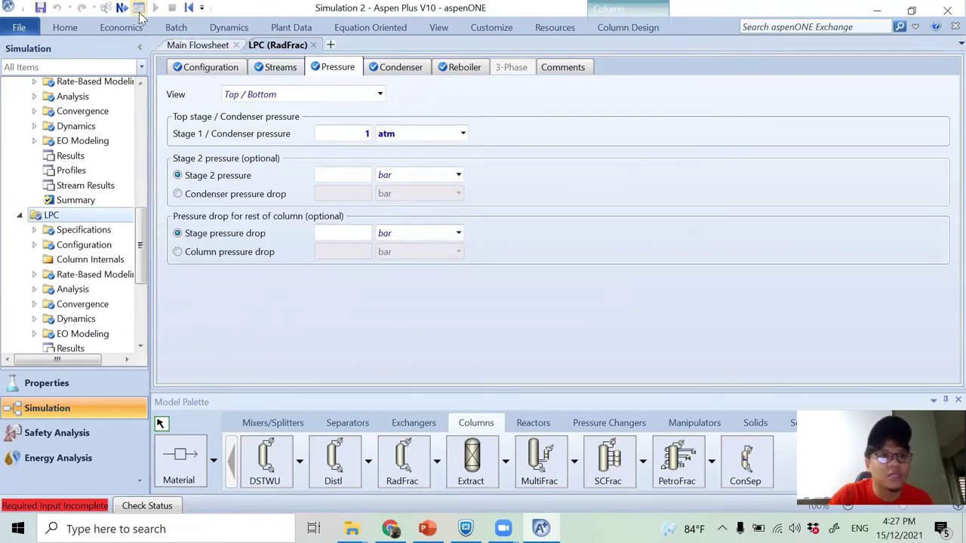
Configure the HPC column with 30 stages and a total condenser.
{"action": "key", "text": "F4"}
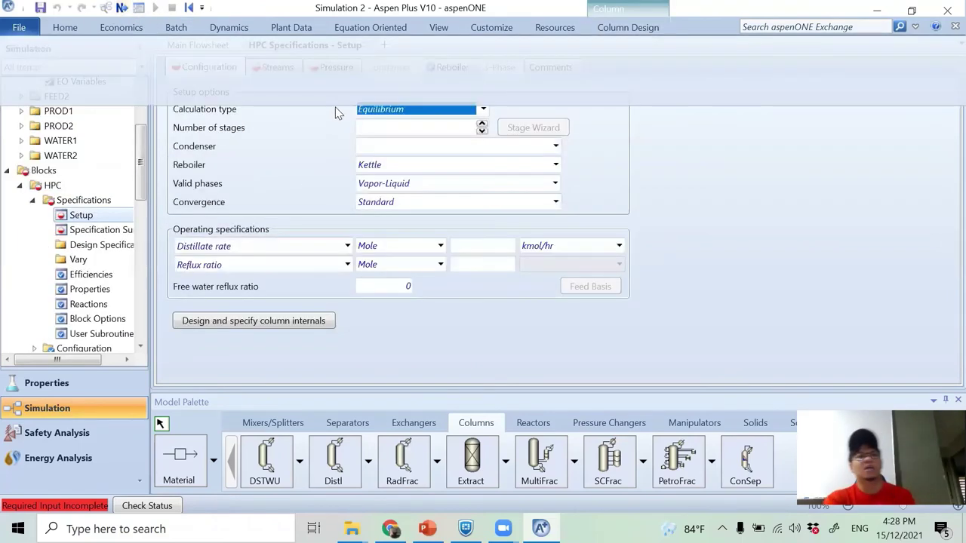
{"action": "left_click", "coordinate": [421, 129]}
{"action": "type", "text": "30"}
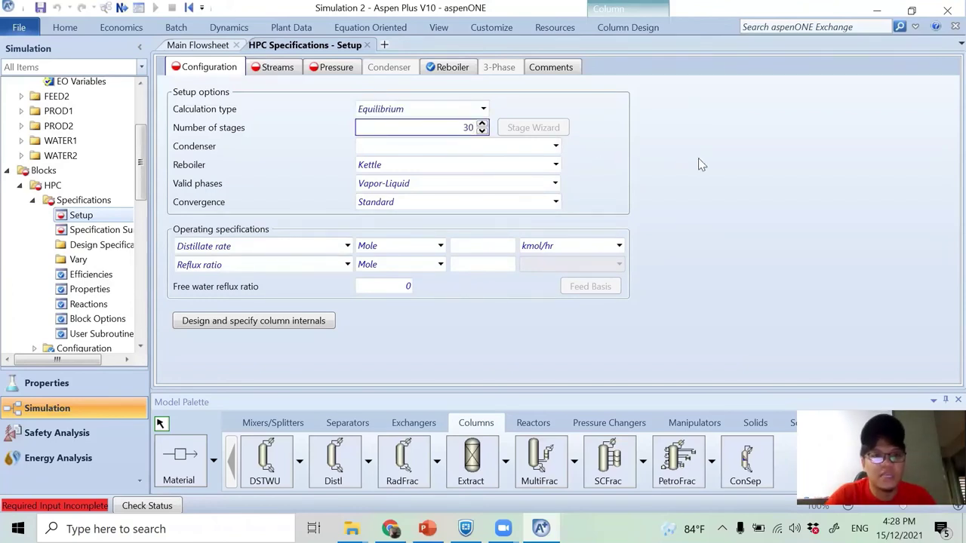
{"action": "left_click", "coordinate": [555, 145]}
{"action": "left_click", "coordinate": [522, 169]}
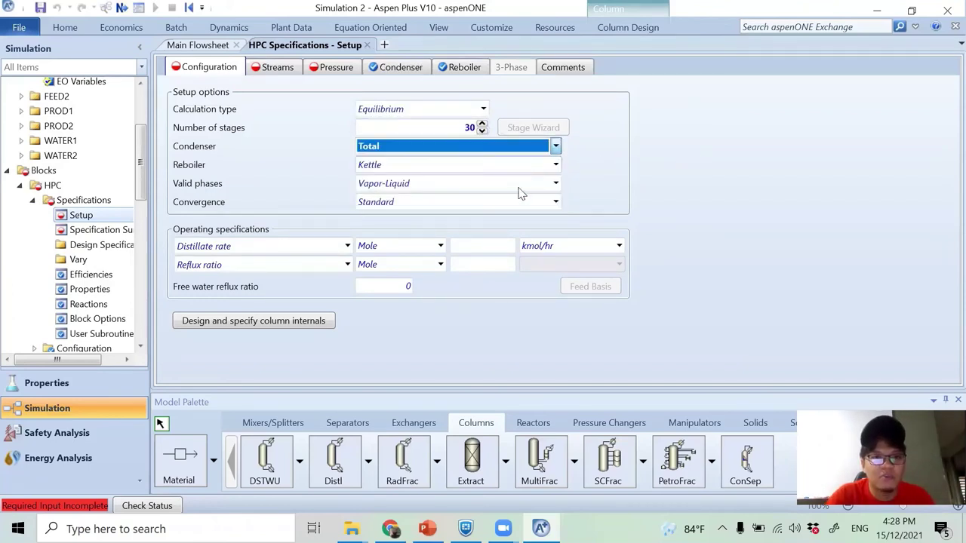
Set the HPC column's operating specifications to a mole reflux ratio of 4.29 and a mole distillate to feed ratio of 0.74.
{"action": "left_click", "coordinate": [483, 266]}
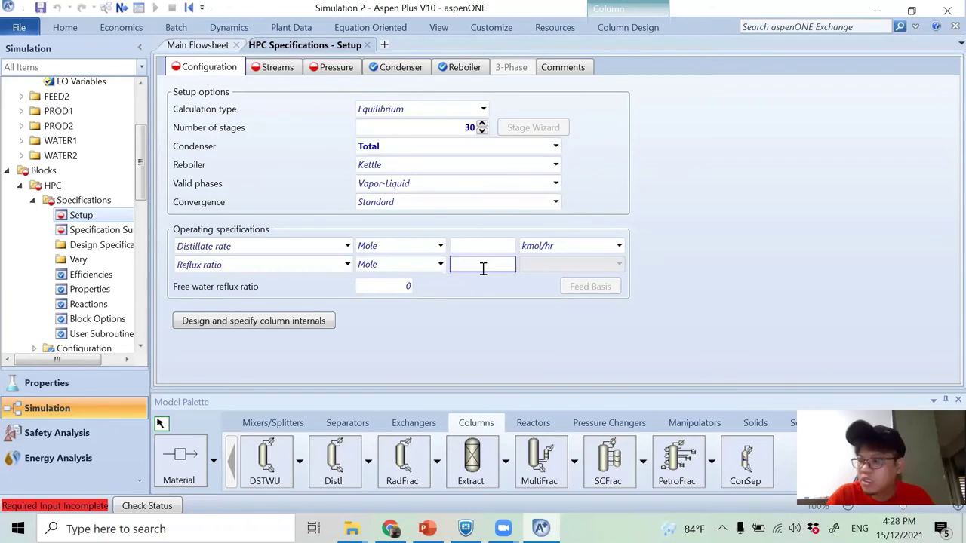
{"action": "type", "text": "4.29"}
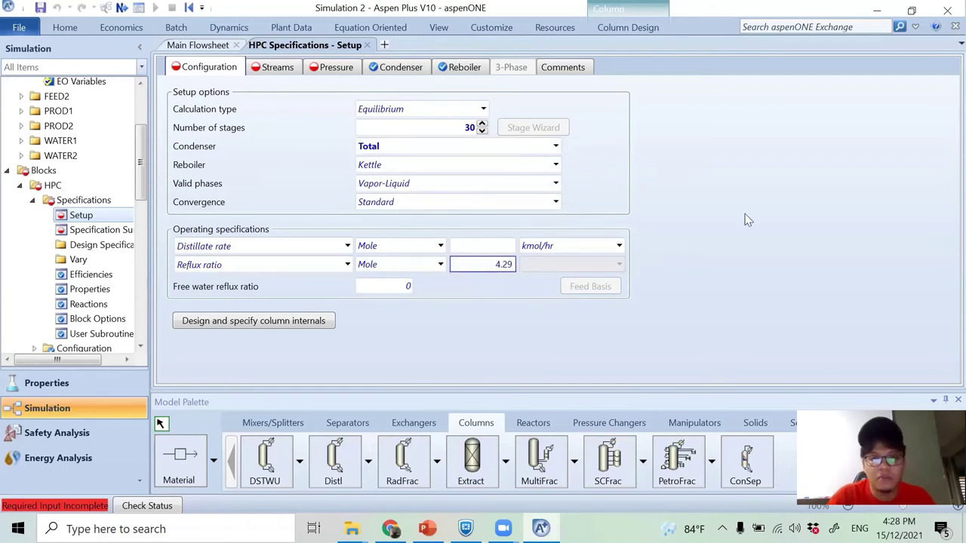
{"action": "left_click", "coordinate": [491, 250]}
{"action": "left_click", "coordinate": [347, 246]}
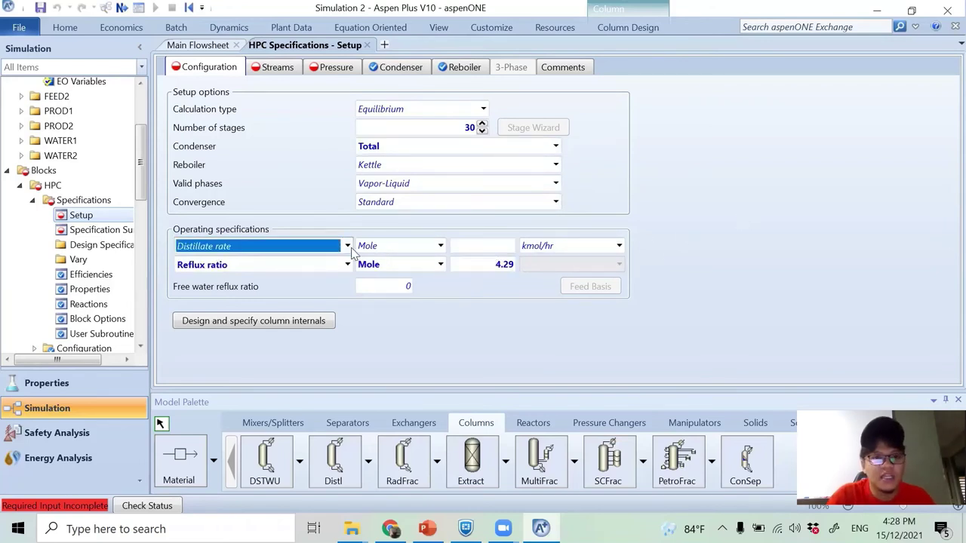
{"action": "left_click", "coordinate": [293, 347]}
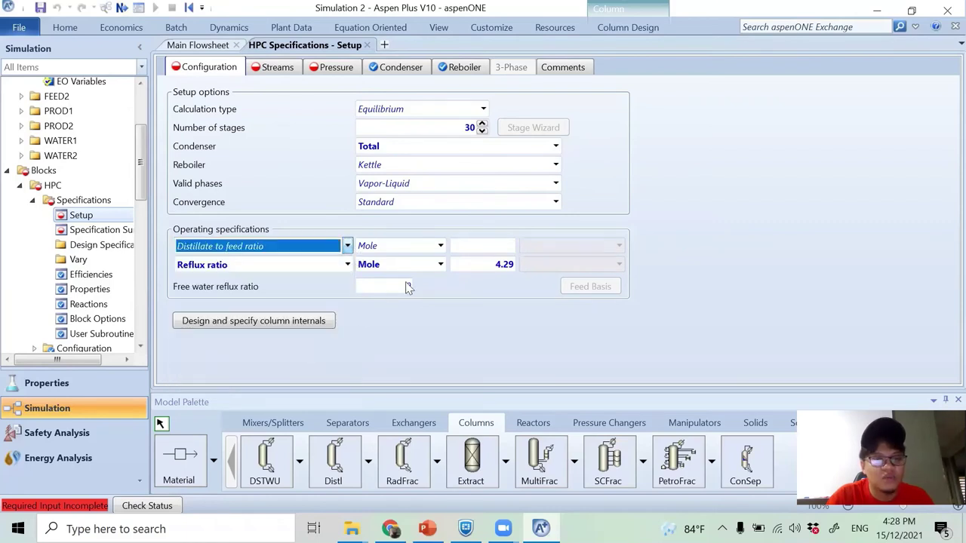
{"action": "left_click", "coordinate": [474, 242]}
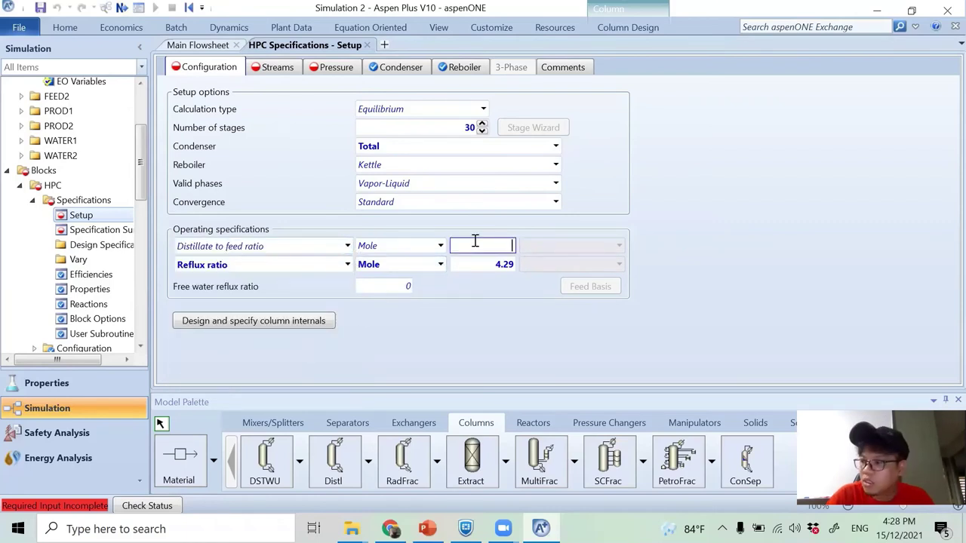
{"action": "type", "text": "0.74"}
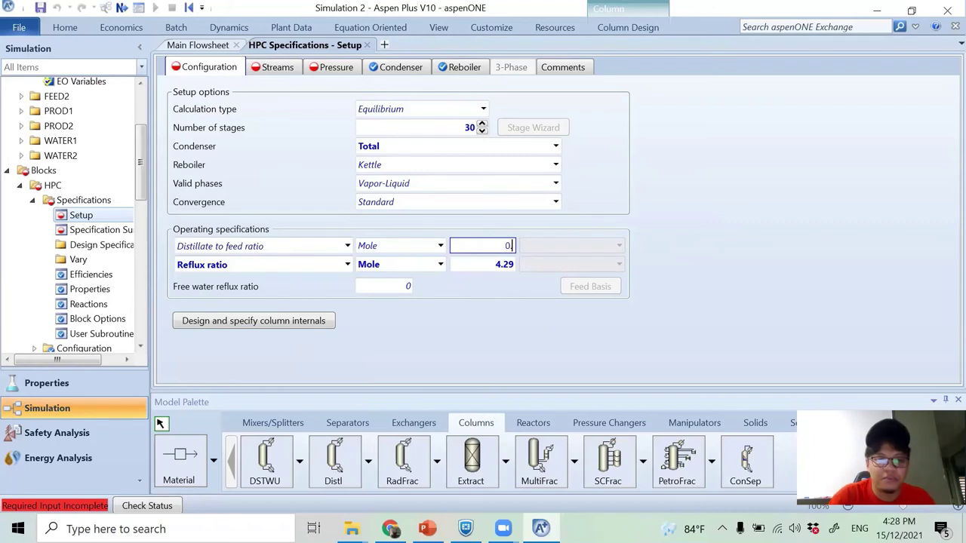
{"action": "left_click", "coordinate": [686, 215]}
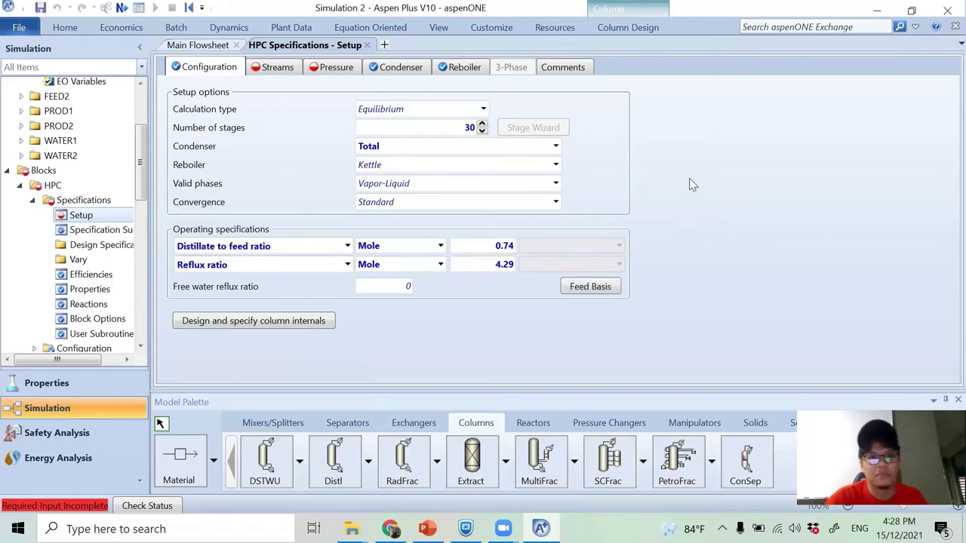
Assign the FEED2 stream to enter the HPC column at stage 12.
{"action": "left_click", "coordinate": [277, 68]}
{"action": "left_click", "coordinate": [285, 127]}
{"action": "type", "text": "12"}
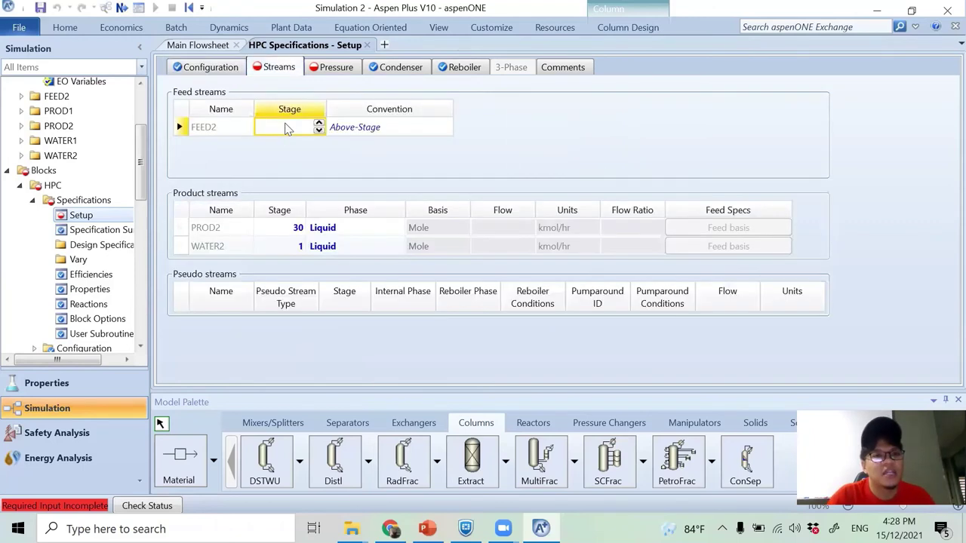
{"action": "left_click", "coordinate": [383, 164]}
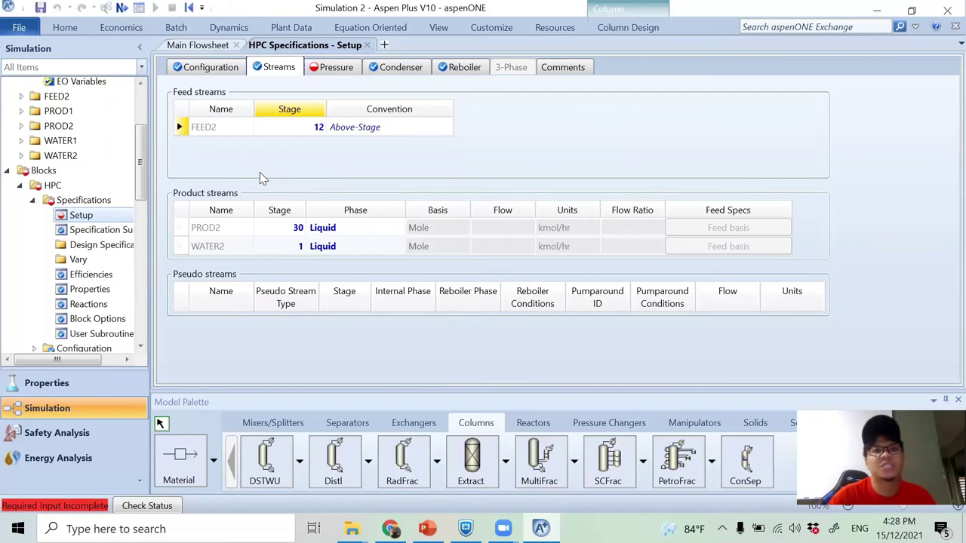
Set the HPC column's stage 1 condenser pressure to 10 atm.
{"action": "left_click", "coordinate": [337, 68]}
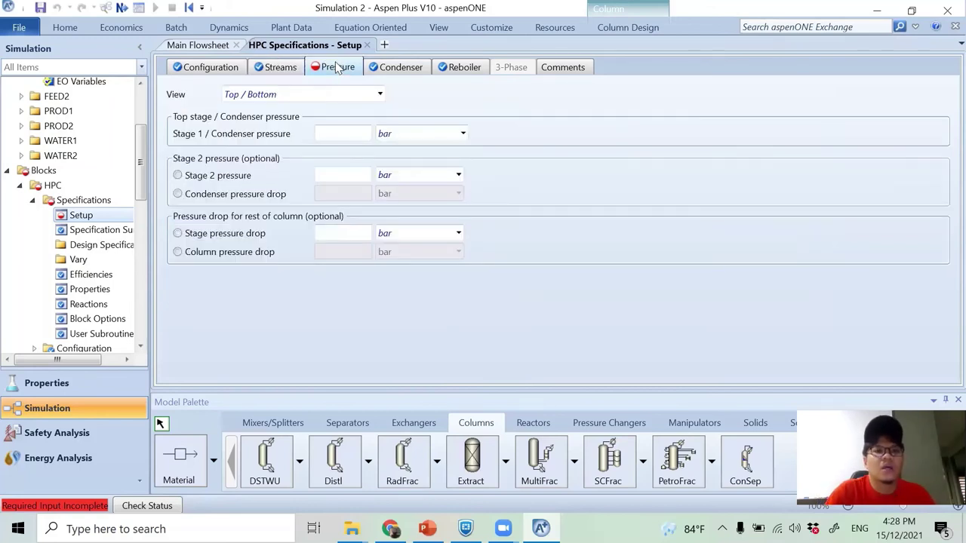
{"action": "left_click", "coordinate": [330, 133]}
{"action": "type", "text": "10"}
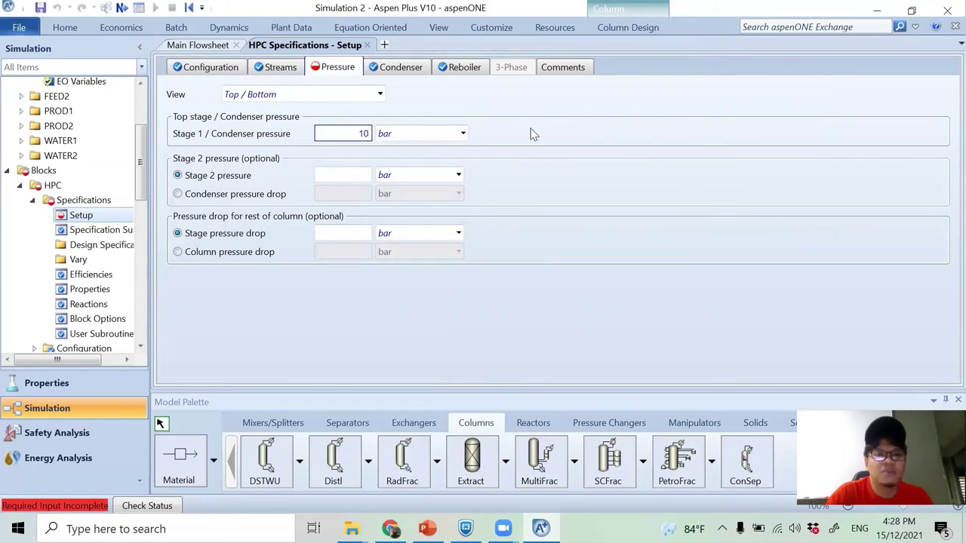
{"action": "key", "text": "Tab"}
{"action": "left_click", "coordinate": [463, 134]}
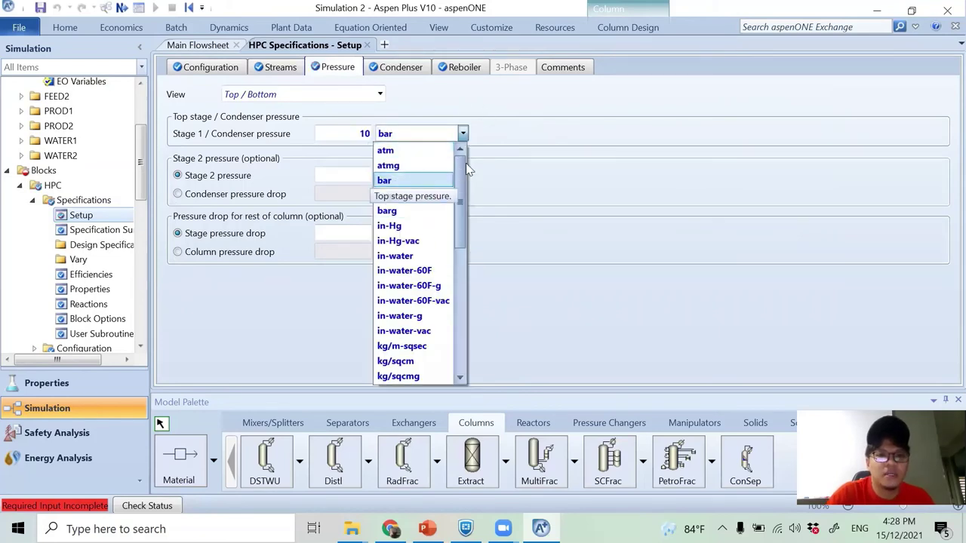
{"action": "left_click", "coordinate": [407, 150]}
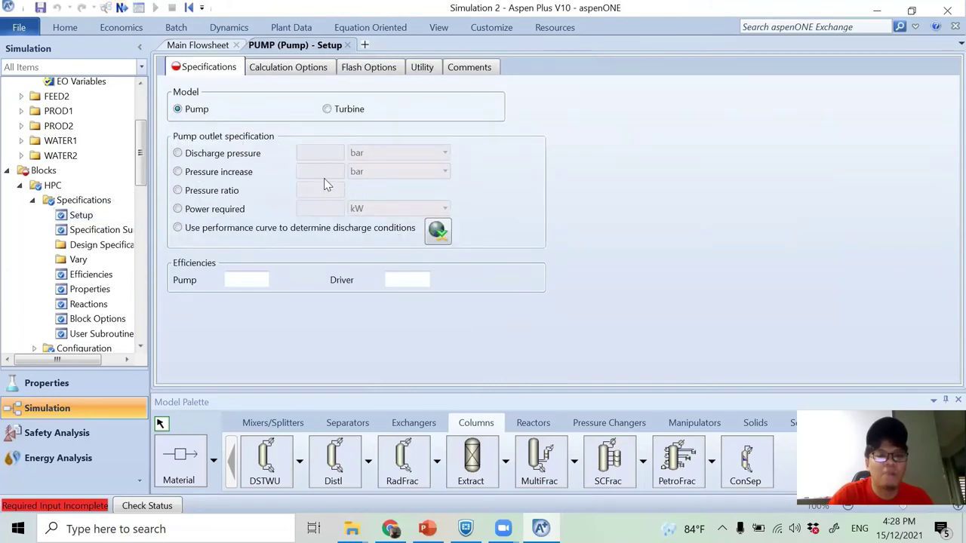
Specify the pump outlet by a discharge pressure of 10 atm.
{"action": "left_click", "coordinate": [221, 155]}
{"action": "left_click", "coordinate": [302, 153]}
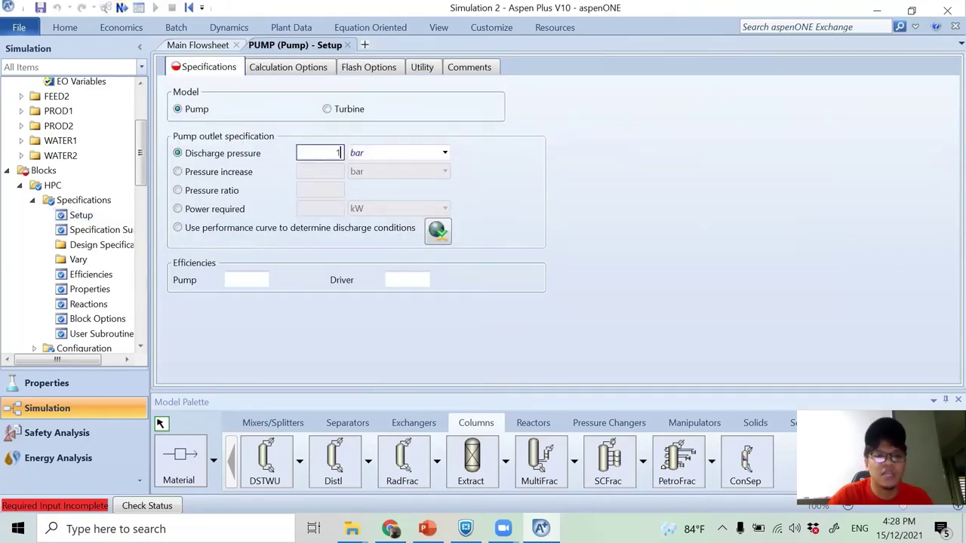
{"action": "type", "text": "10"}
{"action": "key", "text": "Tab"}
{"action": "left_click", "coordinate": [444, 152]}
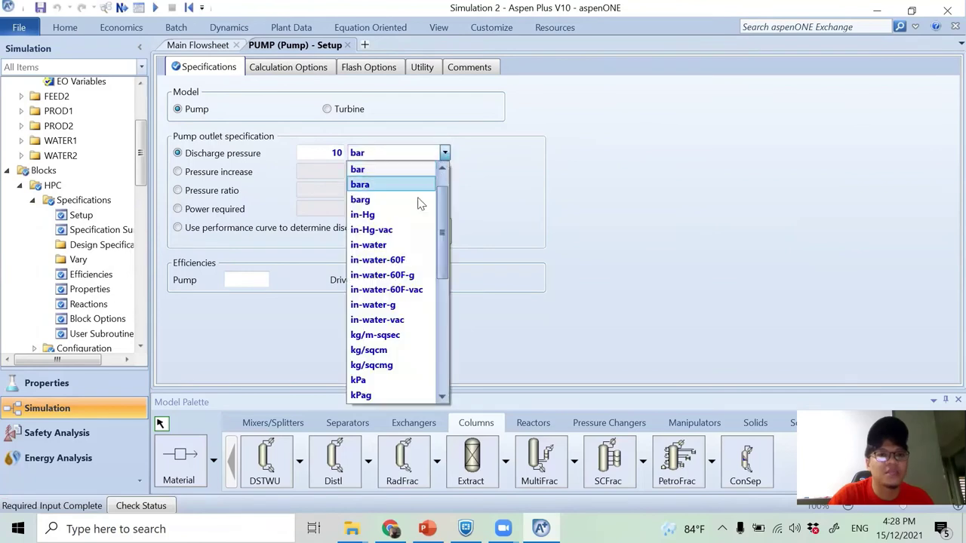
{"action": "scroll", "coordinate": [385, 196], "scroll_direction": "up", "scroll_amount": 1}
{"action": "left_click", "coordinate": [377, 166]}
{"action": "left_click", "coordinate": [571, 198]}
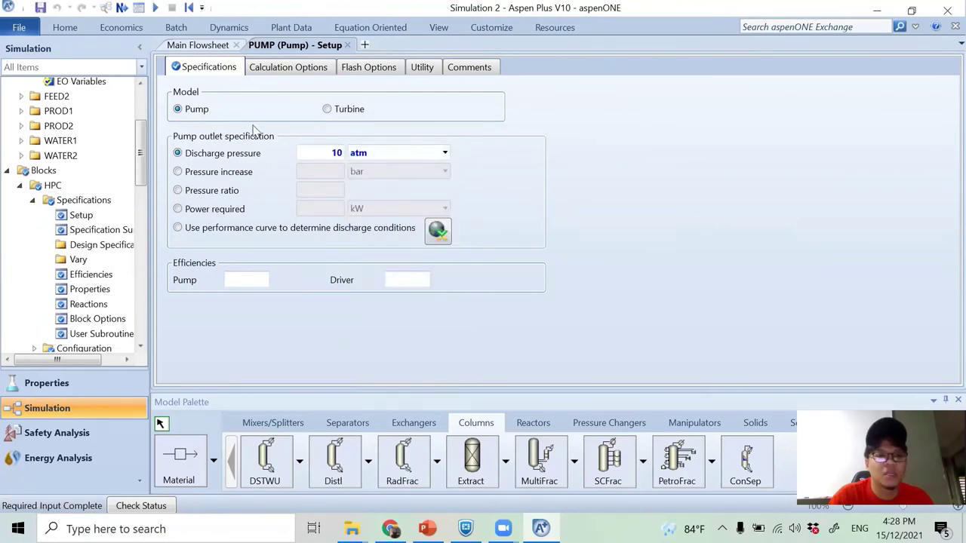
Run the simulation with the completed inputs and review the run messages for each block's convergence.
{"action": "left_click", "coordinate": [123, 8]}
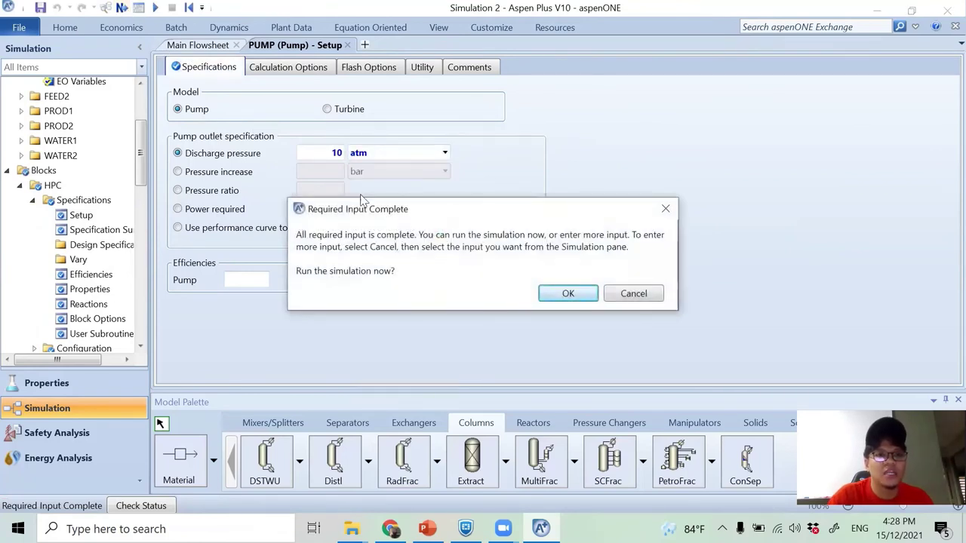
{"action": "left_click", "coordinate": [567, 295]}
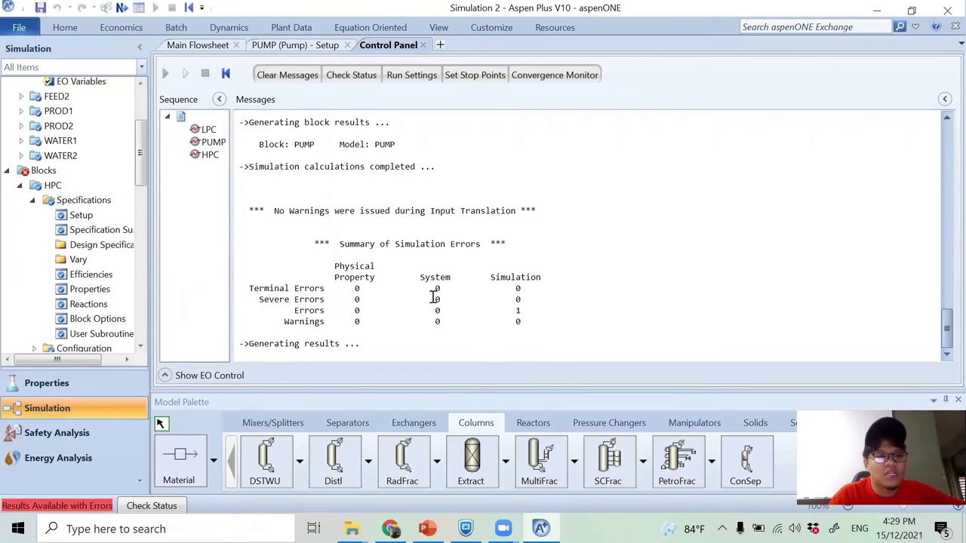
{"action": "scroll", "coordinate": [435, 290], "scroll_direction": "up", "scroll_amount": 3}
{"action": "scroll", "coordinate": [435, 290], "scroll_direction": "up", "scroll_amount": 4}
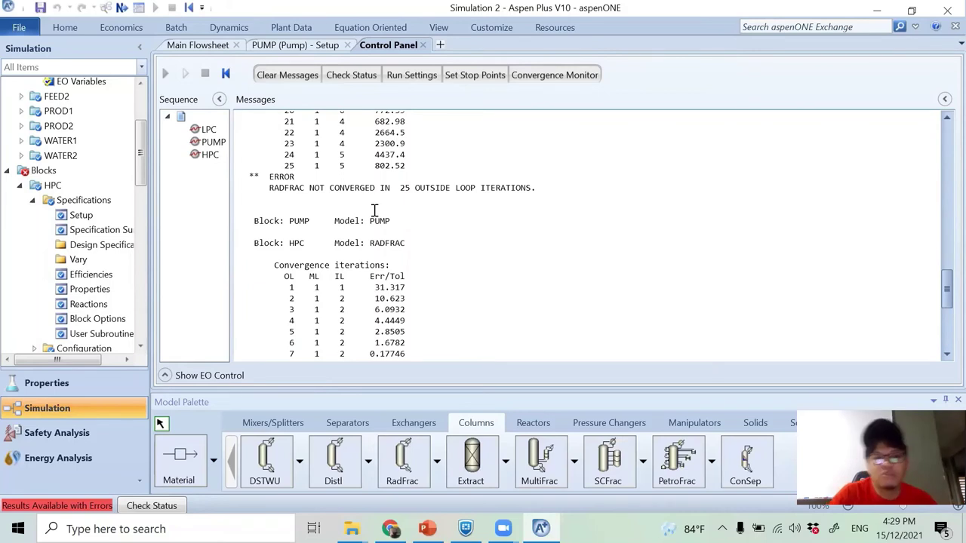
{"action": "scroll", "coordinate": [375, 212], "scroll_direction": "up", "scroll_amount": 8}
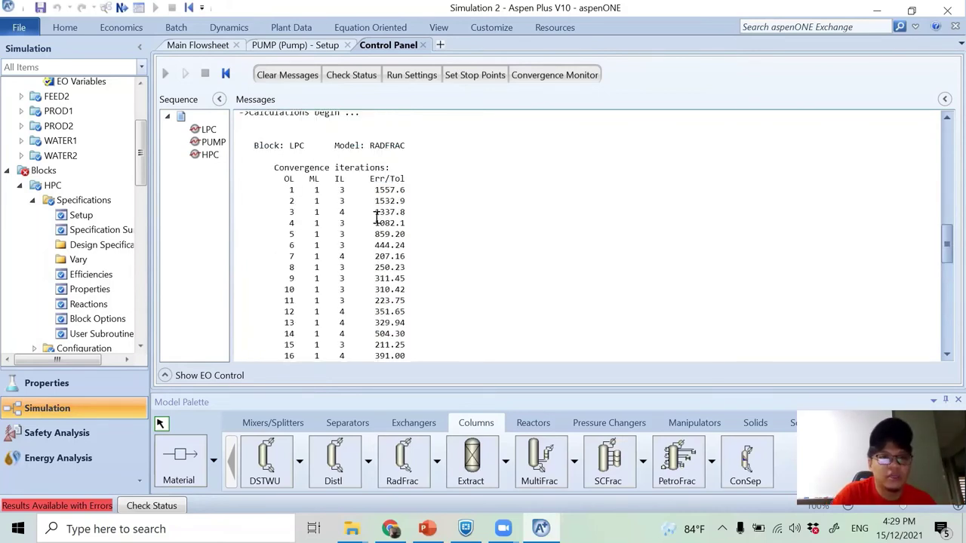
Set the maximum iterations in the LPC column's basic convergence settings to 100.
{"action": "scroll", "coordinate": [103, 205], "scroll_direction": "down", "scroll_amount": 9}
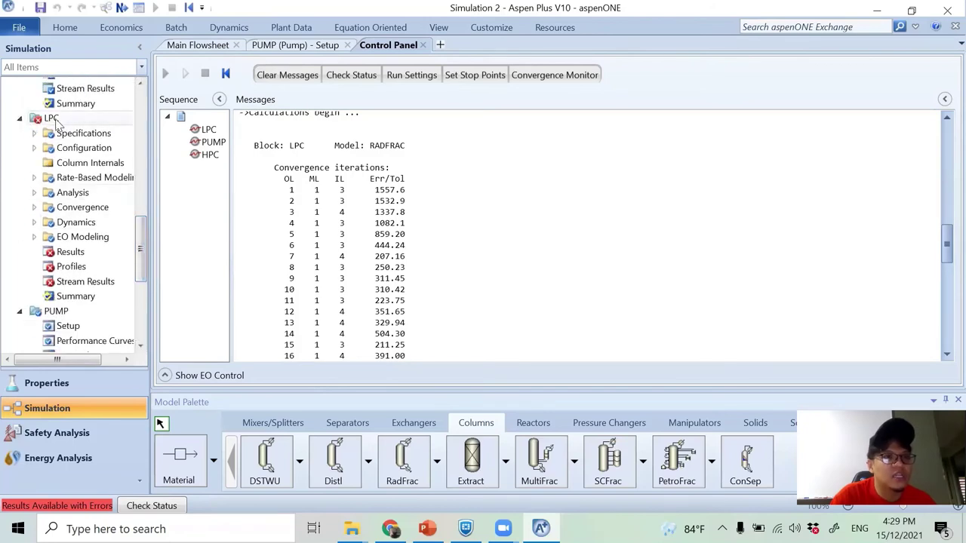
{"action": "left_click", "coordinate": [33, 206]}
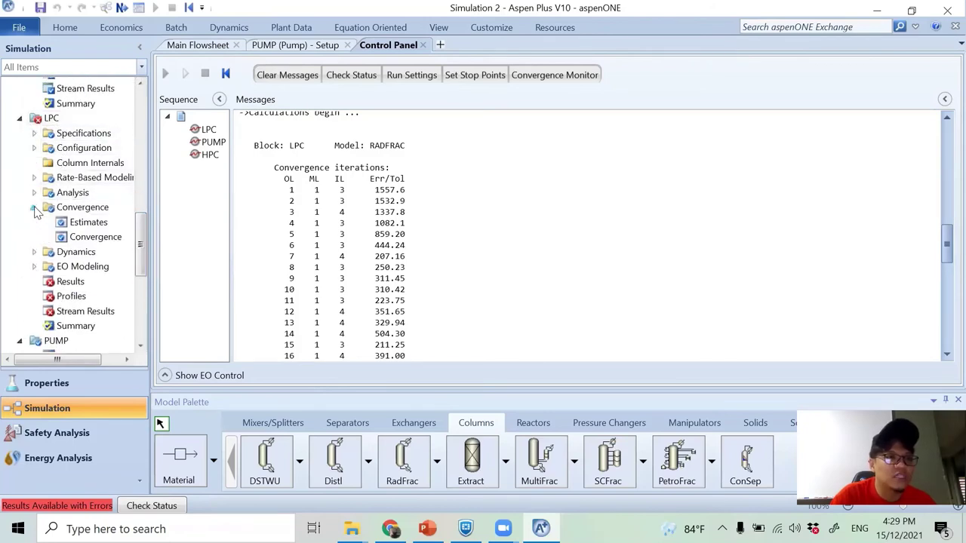
{"action": "left_click", "coordinate": [90, 238]}
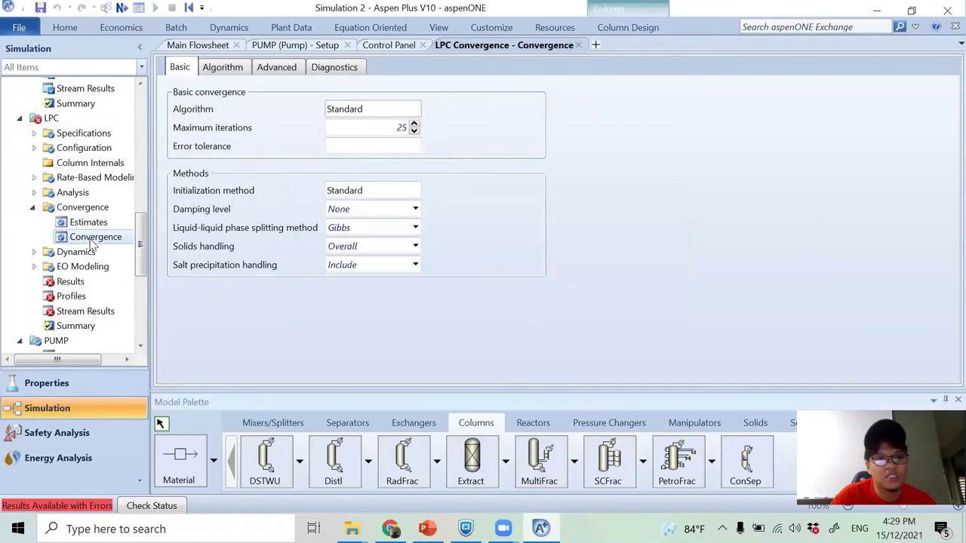
{"action": "left_click", "coordinate": [348, 132]}
{"action": "type", "text": "1"}
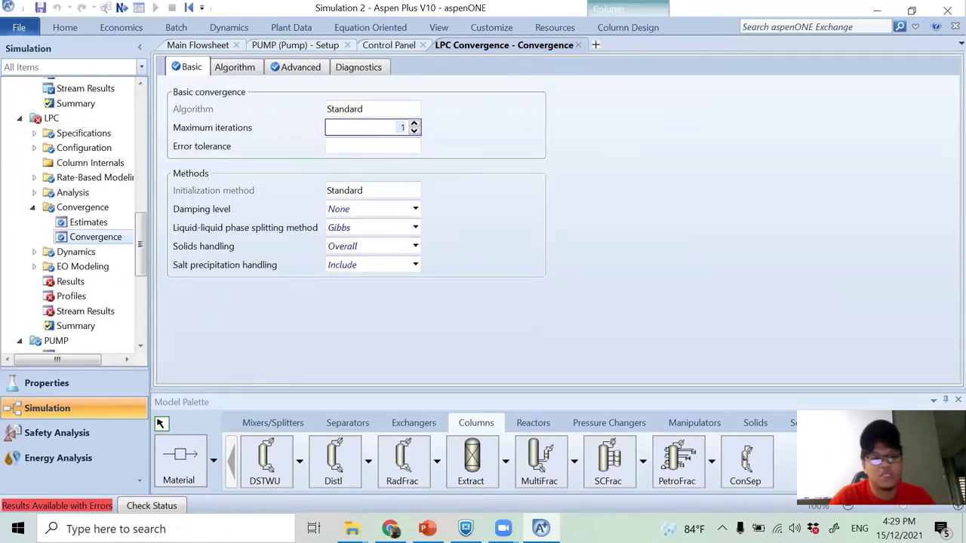
{"action": "type", "text": "00"}
{"action": "key", "text": "Return"}
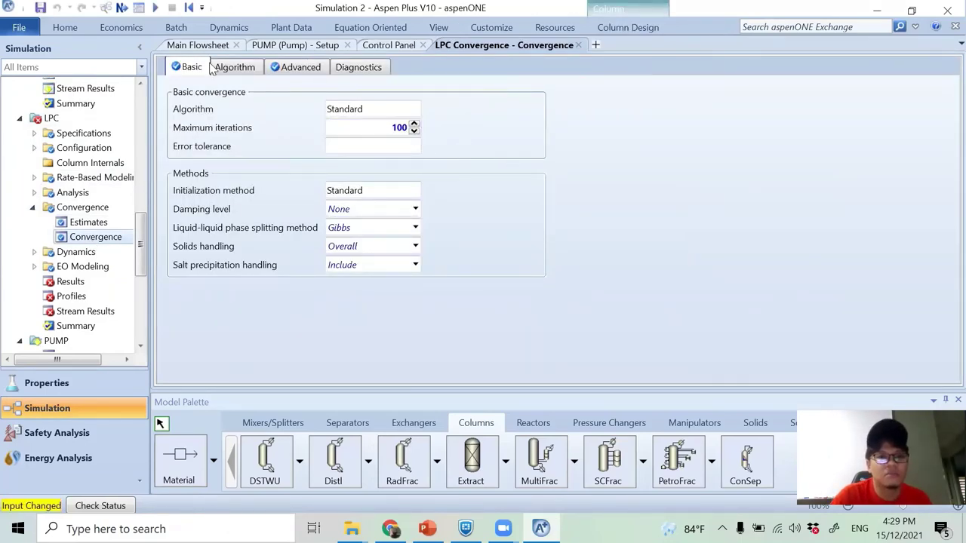
Rerun the simulation, check the run messages, and return to the main flowsheet.
{"action": "left_click", "coordinate": [121, 7]}
{"action": "left_click", "coordinate": [555, 293]}
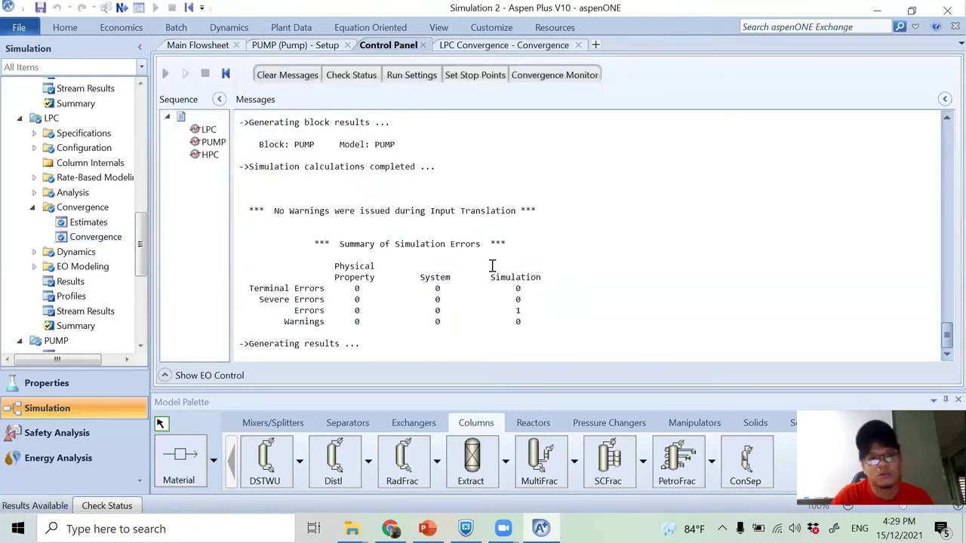
{"action": "scroll", "coordinate": [502, 277], "scroll_direction": "up", "scroll_amount": 2}
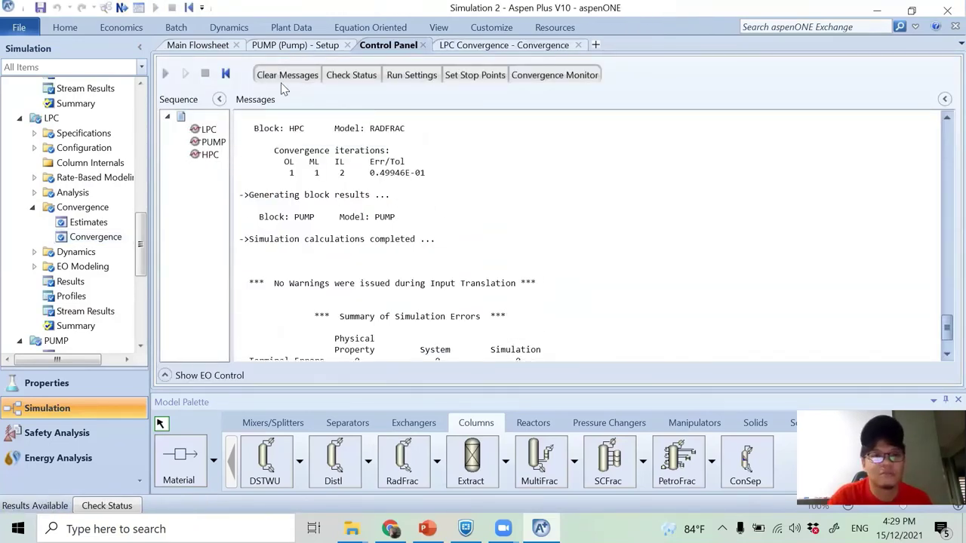
{"action": "left_click", "coordinate": [192, 45]}
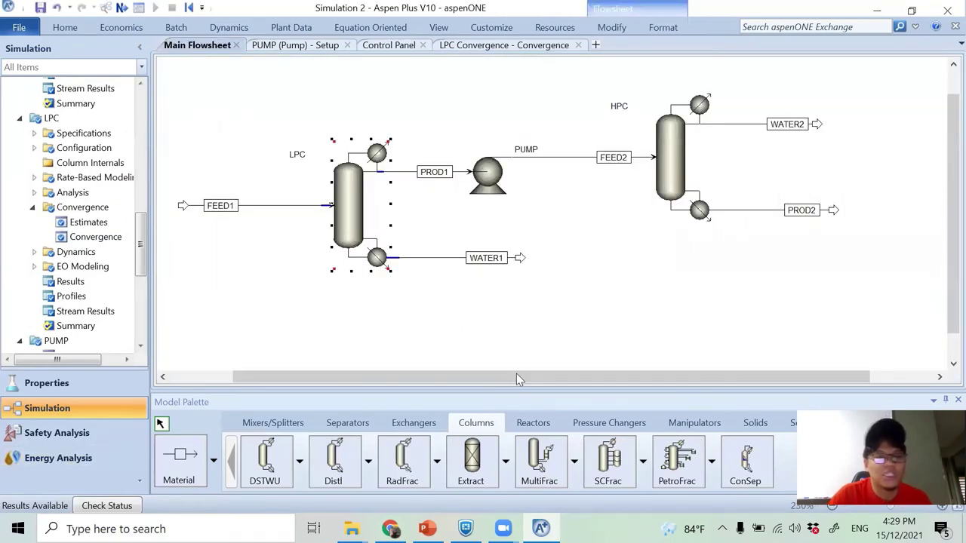
Open the results summary for all streams and examine each stream's phase, temperature, pressure and enthalpy values.
{"action": "left_click", "coordinate": [364, 241]}
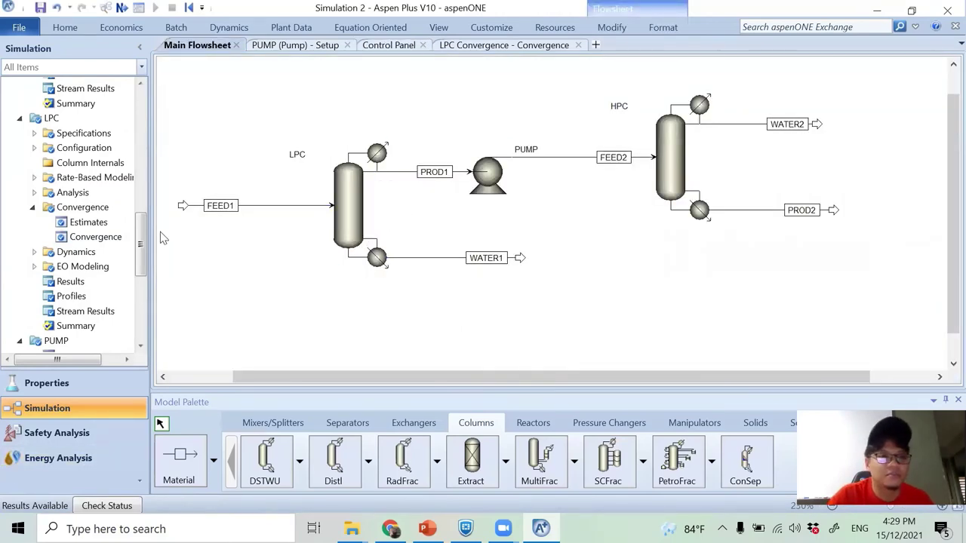
{"action": "left_click_drag", "start_coordinate": [140, 243], "coordinate": [141, 331]}
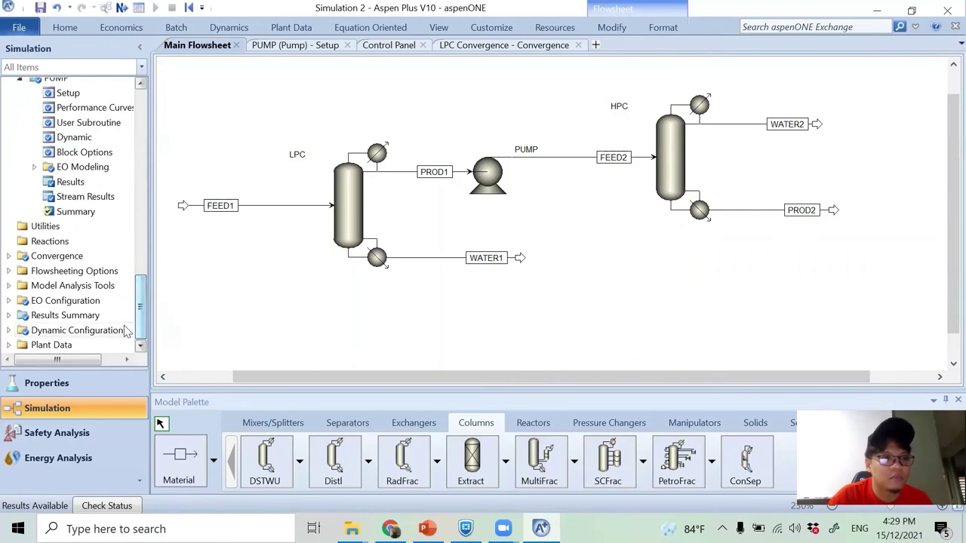
{"action": "left_click", "coordinate": [10, 316]}
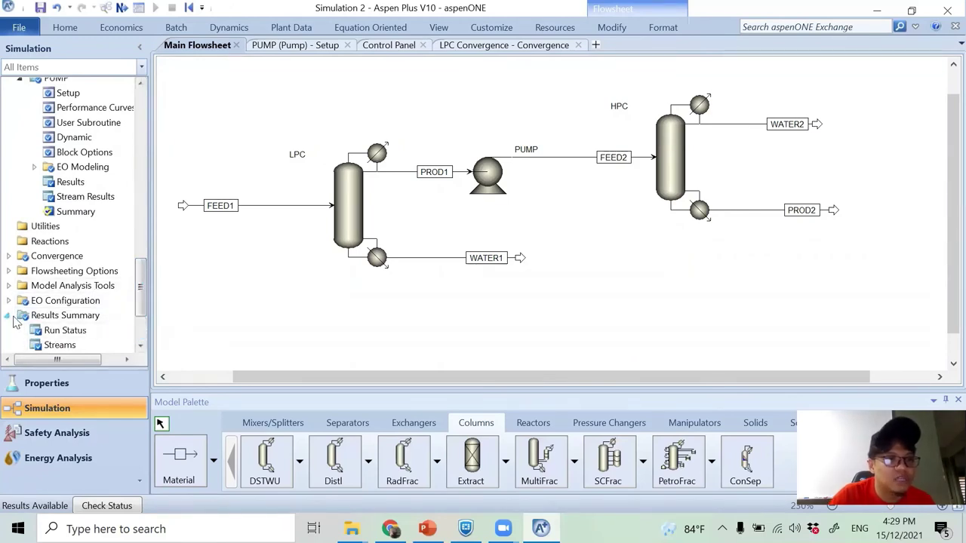
{"action": "scroll", "coordinate": [113, 310], "scroll_direction": "down", "scroll_amount": 2}
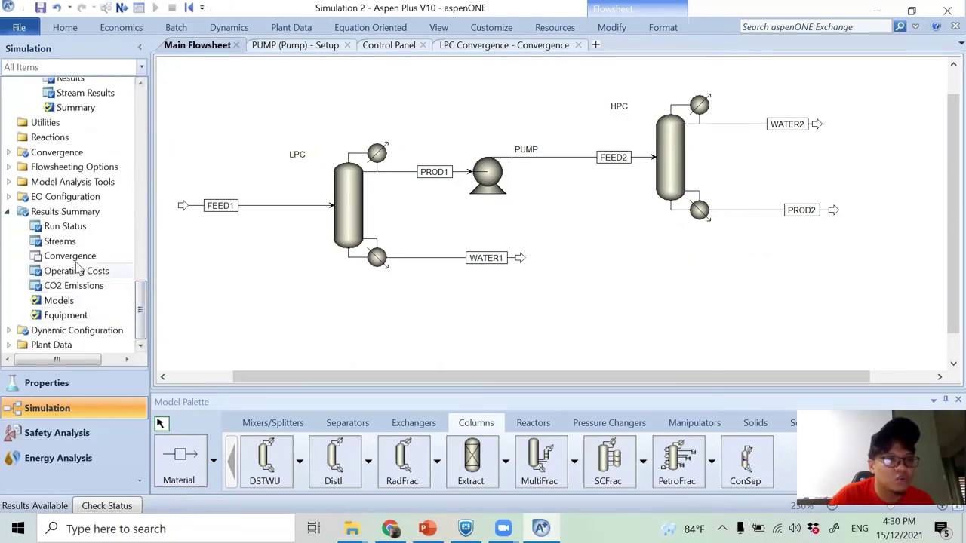
{"action": "left_click", "coordinate": [57, 242]}
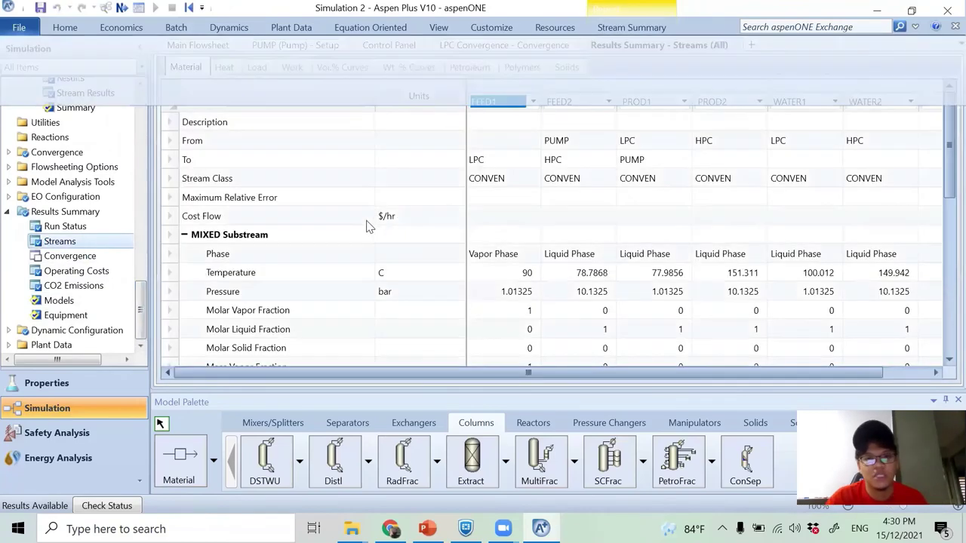
{"action": "scroll", "coordinate": [516, 212], "scroll_direction": "down", "scroll_amount": 1}
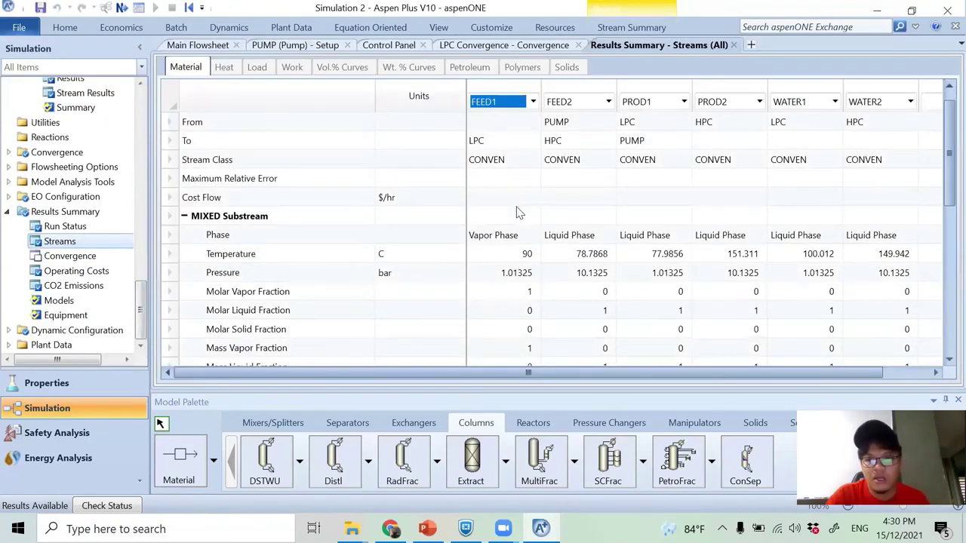
{"action": "scroll", "coordinate": [519, 215], "scroll_direction": "down", "scroll_amount": 5}
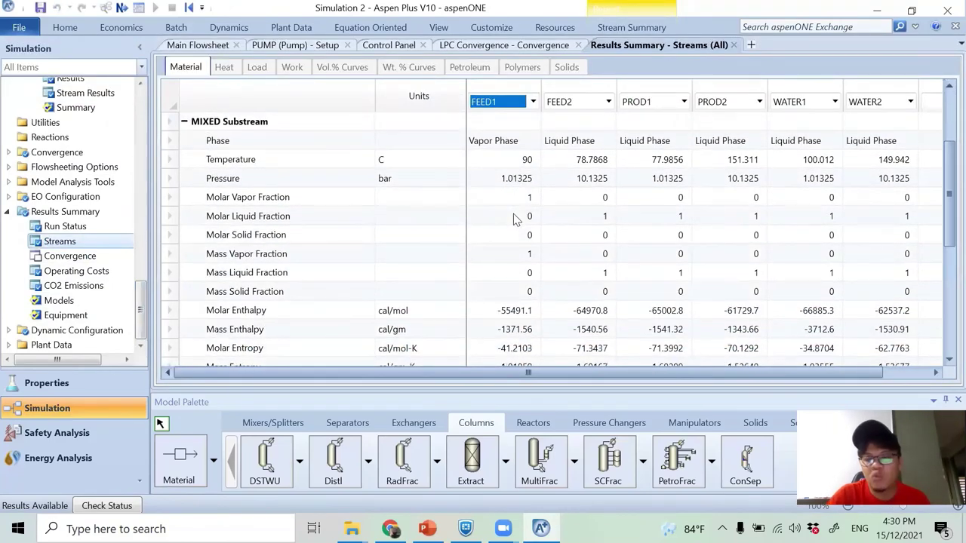
{"action": "scroll", "coordinate": [513, 218], "scroll_direction": "down", "scroll_amount": 4}
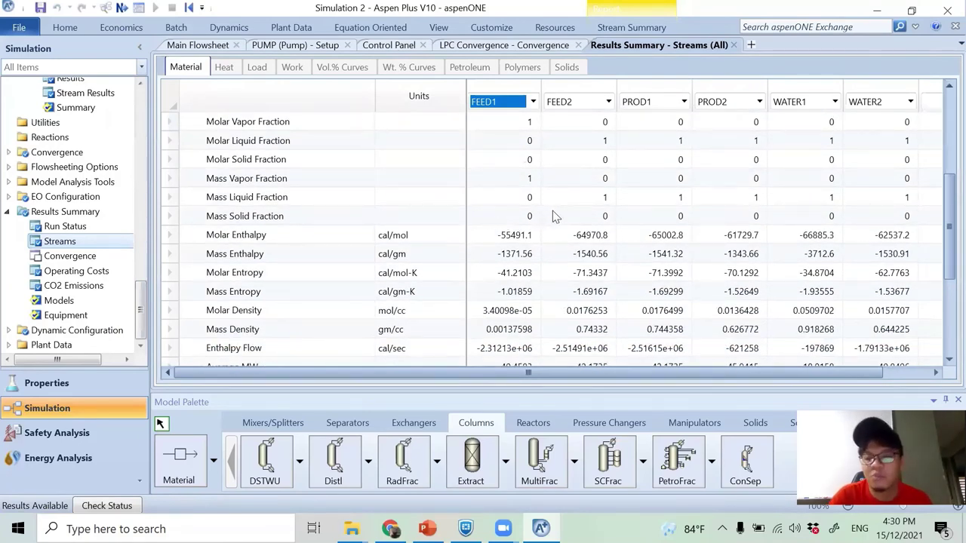
{"action": "scroll", "coordinate": [553, 213], "scroll_direction": "down", "scroll_amount": 2}
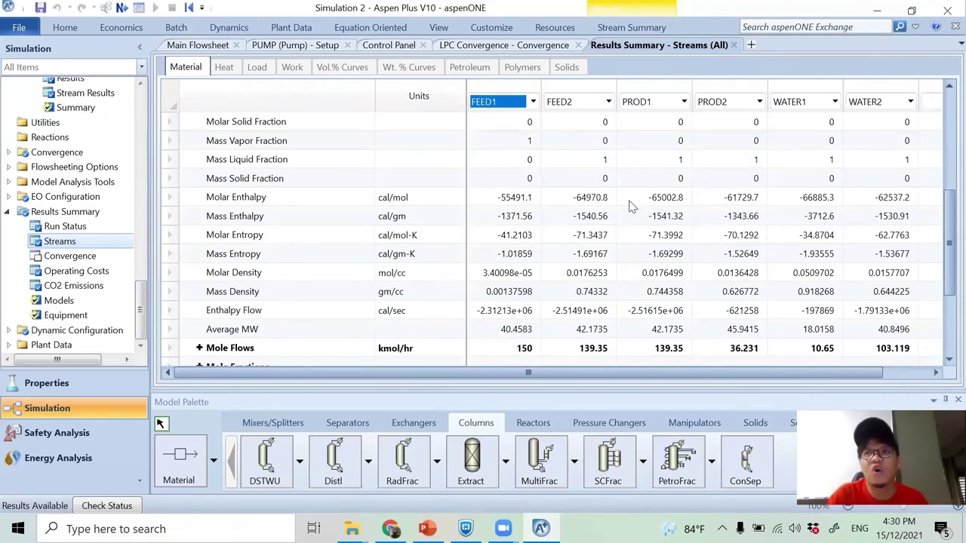
{"action": "scroll", "coordinate": [630, 206], "scroll_direction": "down", "scroll_amount": 3}
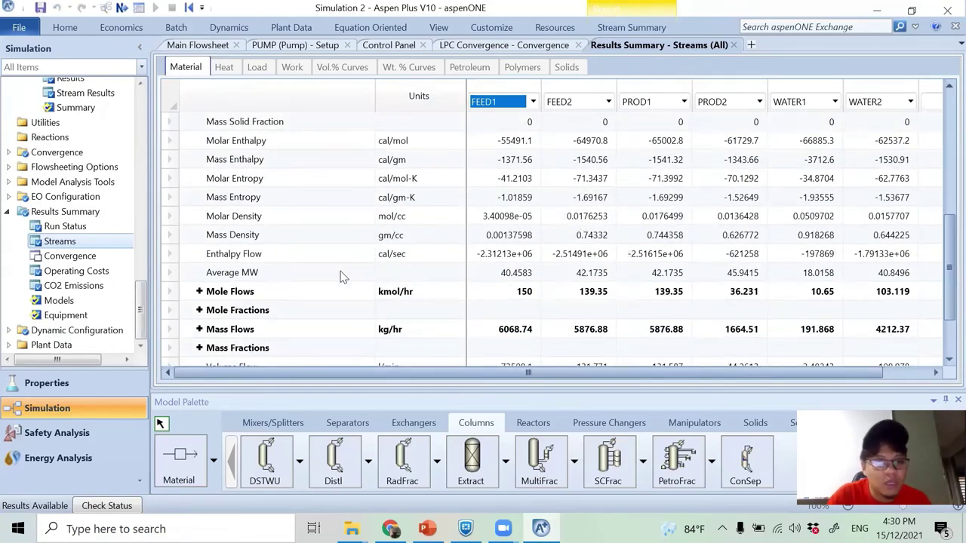
Expand the mole flows and mole fractions, compare ethanol and water across all streams, and close the stream results.
{"action": "left_click", "coordinate": [199, 291]}
{"action": "scroll", "coordinate": [206, 296], "scroll_direction": "down", "scroll_amount": 3}
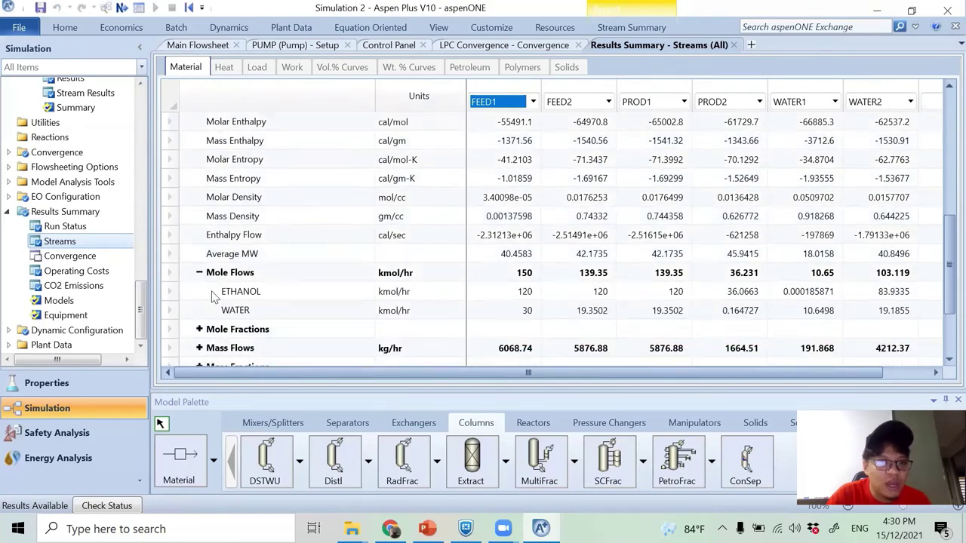
{"action": "left_click", "coordinate": [199, 291]}
{"action": "scroll", "coordinate": [478, 237], "scroll_direction": "down", "scroll_amount": 2}
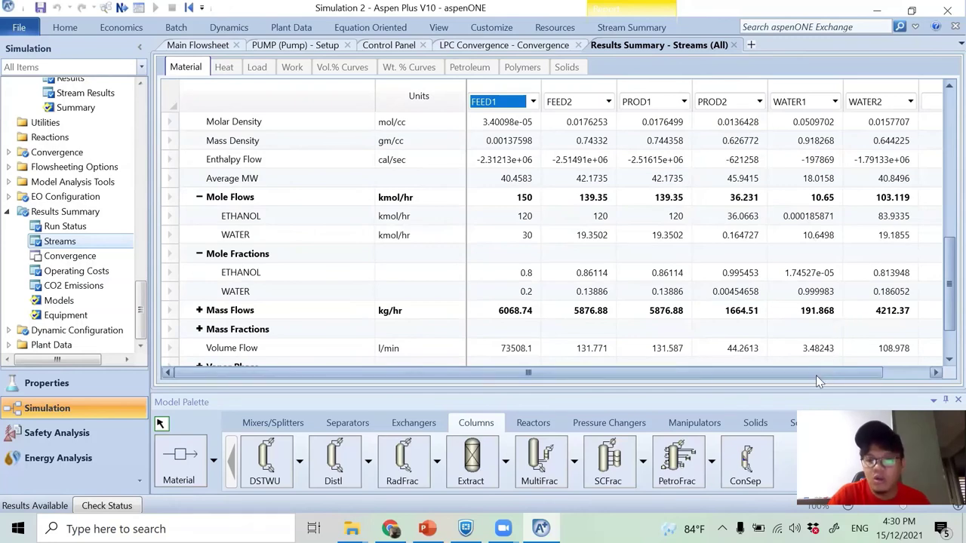
{"action": "mouse_move", "coordinate": [816, 375]}
{"action": "left_mouse_down"}
{"action": "mouse_move", "coordinate": [870, 373]}
{"action": "mouse_move", "coordinate": [807, 370]}
{"action": "left_mouse_up"}
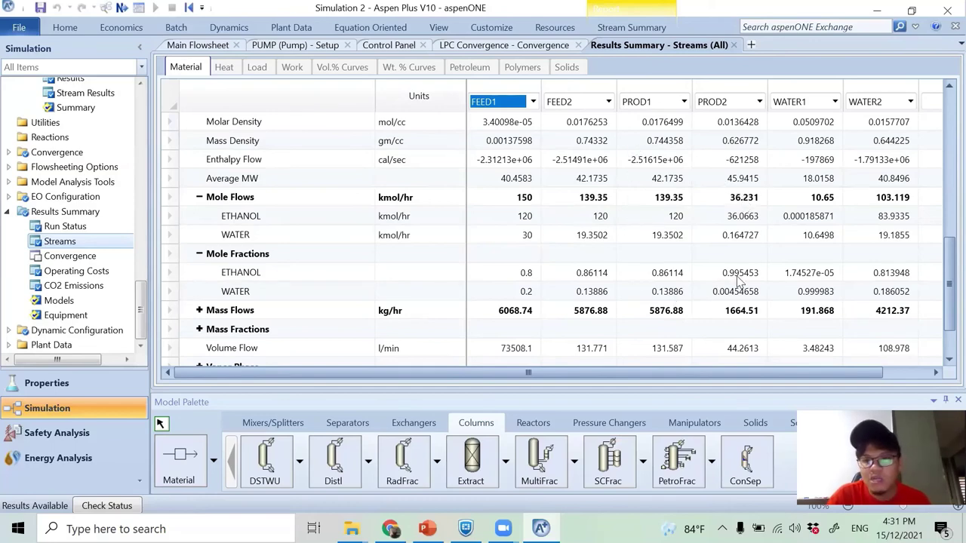
{"action": "left_click", "coordinate": [734, 45]}
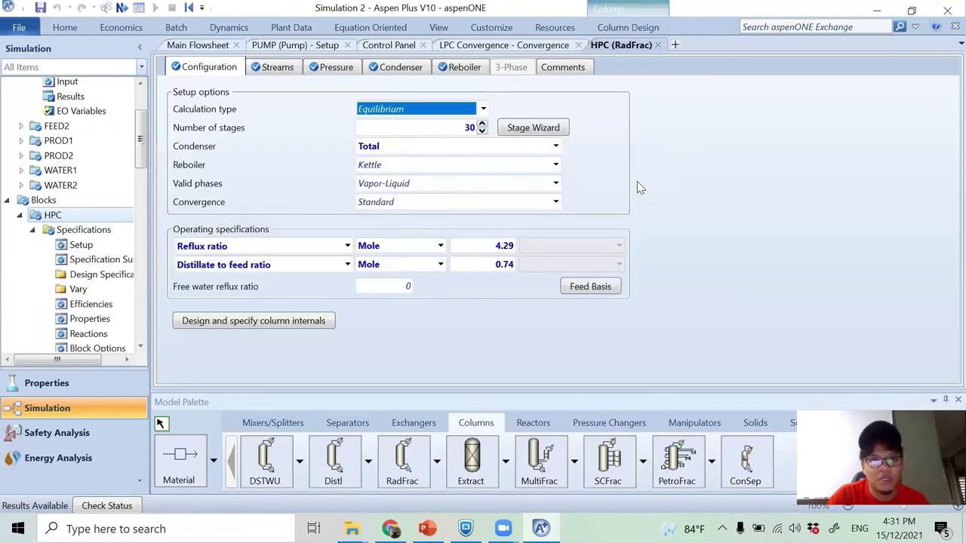
Set the HPC column's mole-based distillate to feed ratio to 0.738.
{"action": "left_click", "coordinate": [486, 266]}
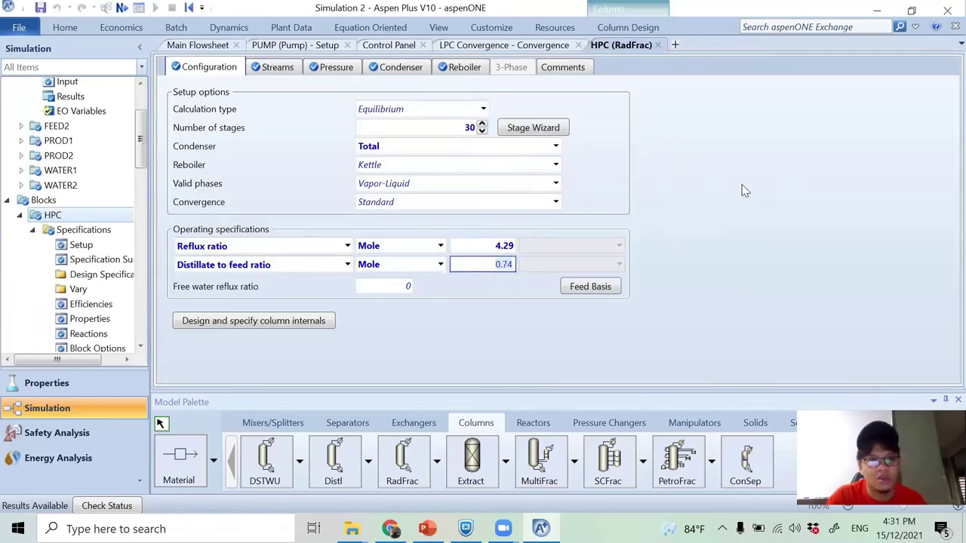
{"action": "type", "text": "0"}
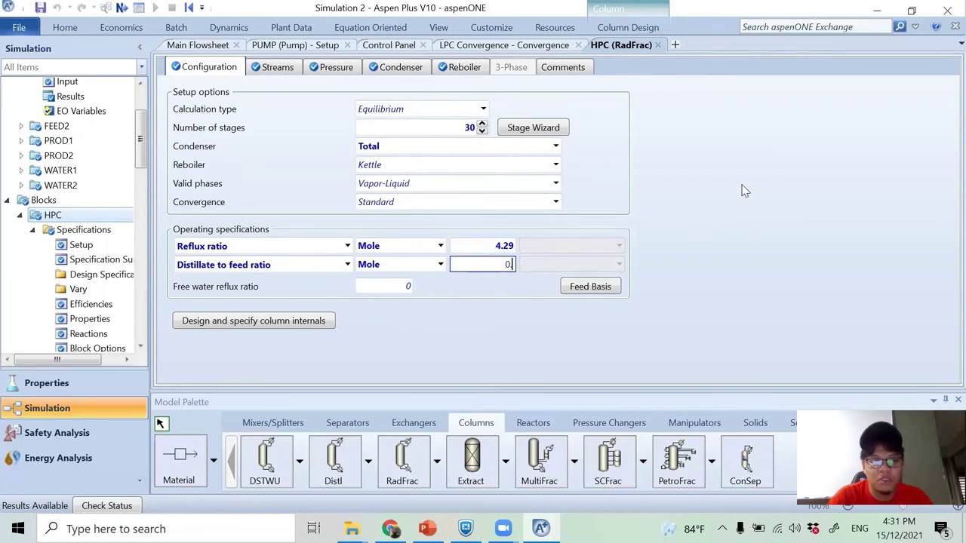
{"action": "key", "text": "BackSpace"}
{"action": "type", "text": "8"}
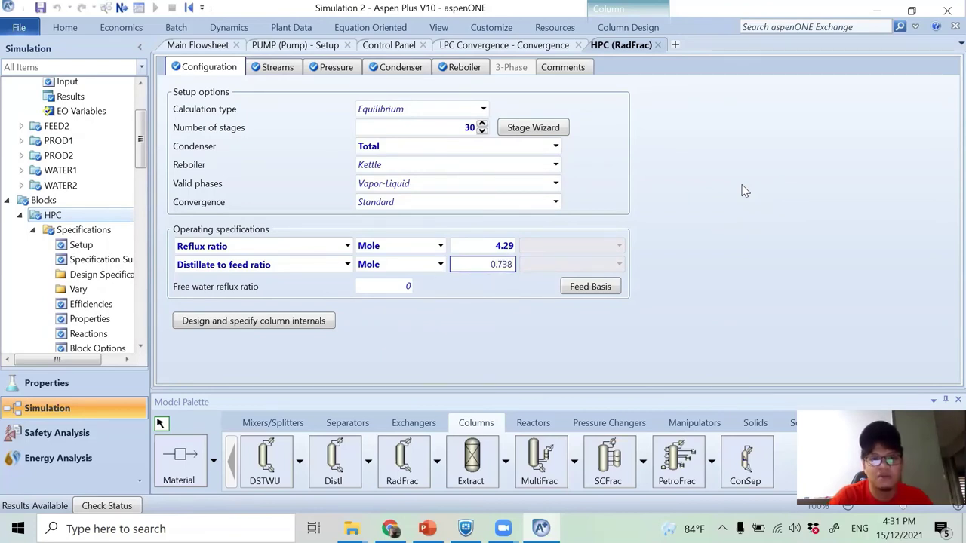
{"action": "key", "text": "Return"}
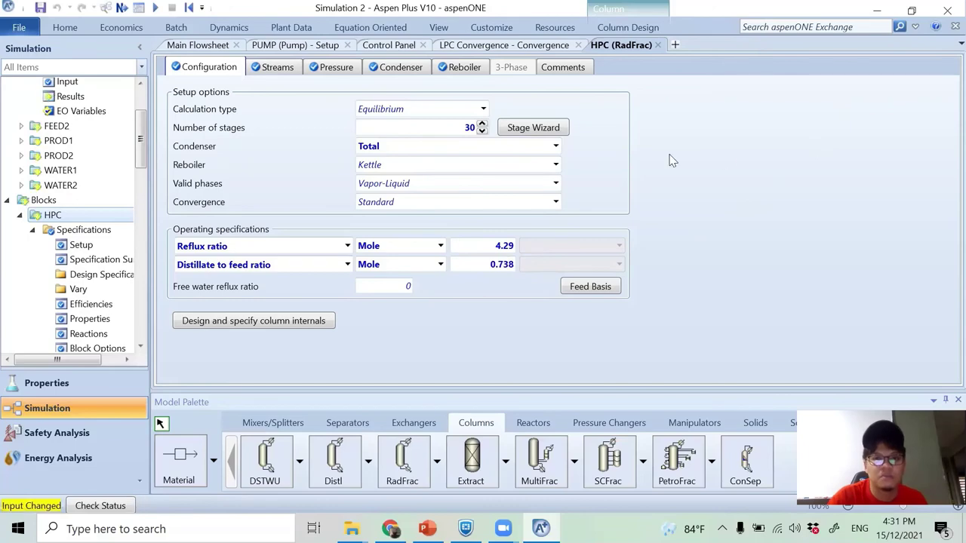
Rerun the simulation and close the HPC, LPC and pump forms, keeping the run messages and main flowsheet open.
{"action": "left_click", "coordinate": [119, 14]}
{"action": "left_click", "coordinate": [559, 291]}
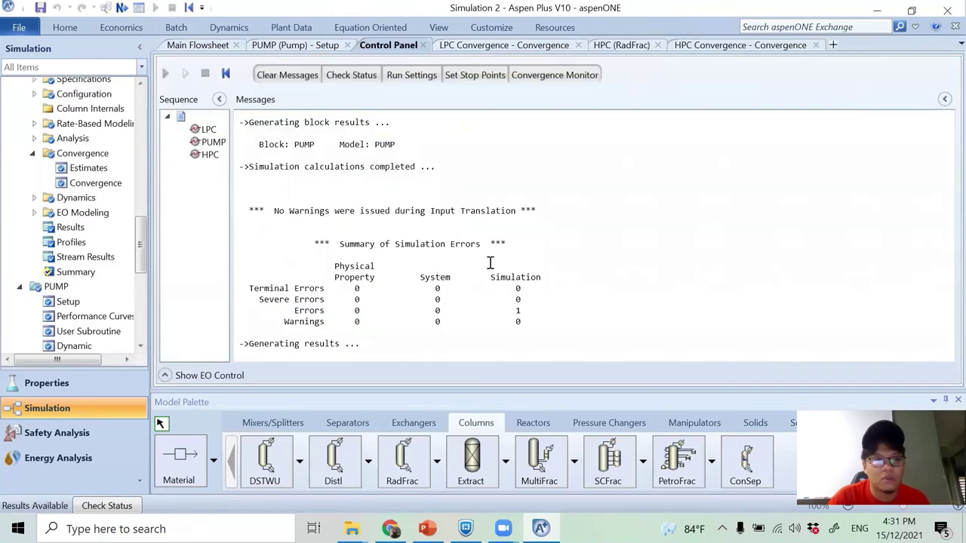
{"action": "left_click", "coordinate": [816, 44]}
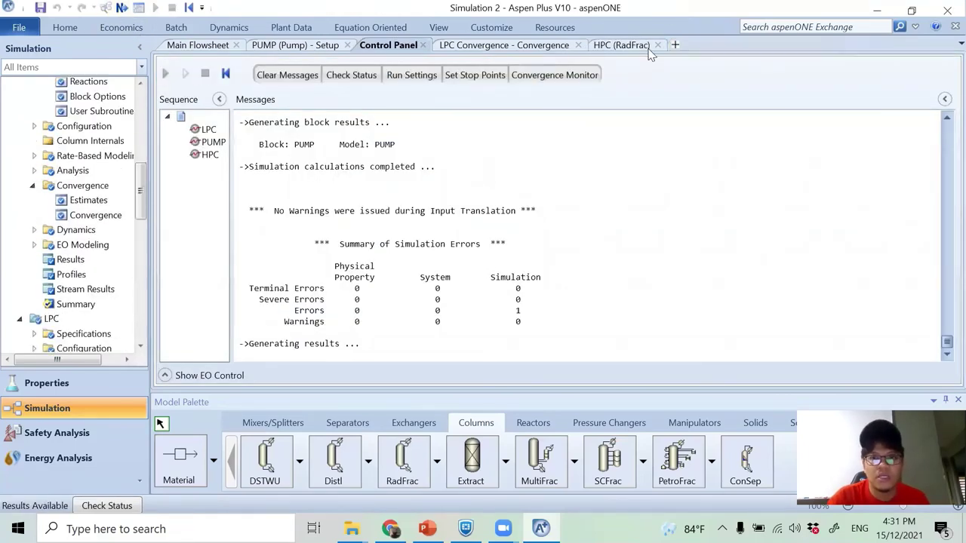
{"action": "left_click", "coordinate": [579, 45]}
{"action": "left_click", "coordinate": [503, 46]}
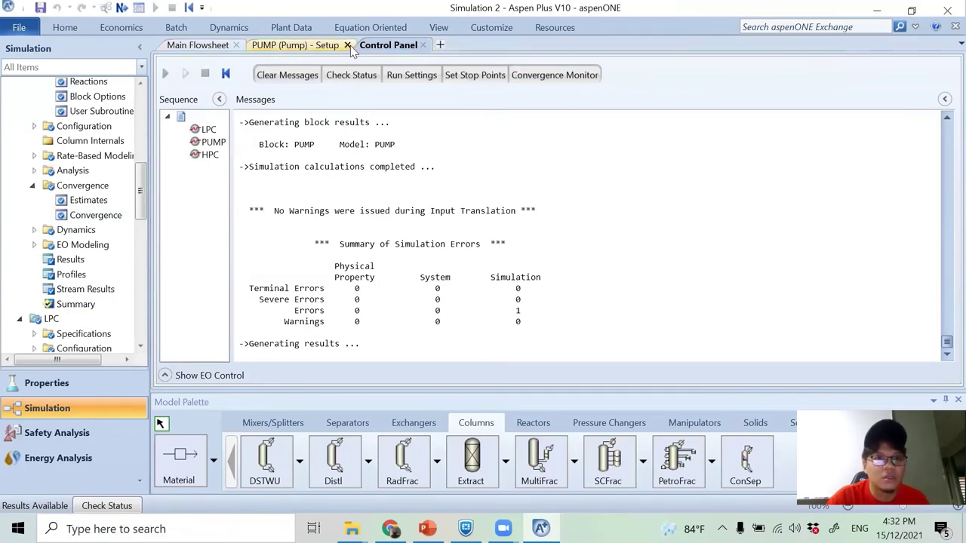
{"action": "left_click", "coordinate": [347, 46]}
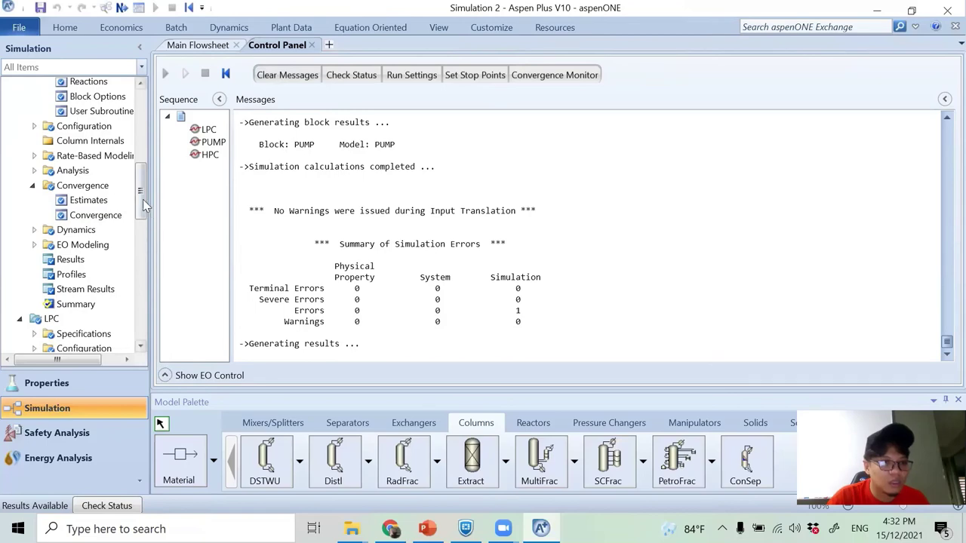
Reopen the results summary for all streams and check the ethanol and water mole flows and mole fractions.
{"action": "left_click_drag", "start_coordinate": [144, 204], "coordinate": [122, 317]}
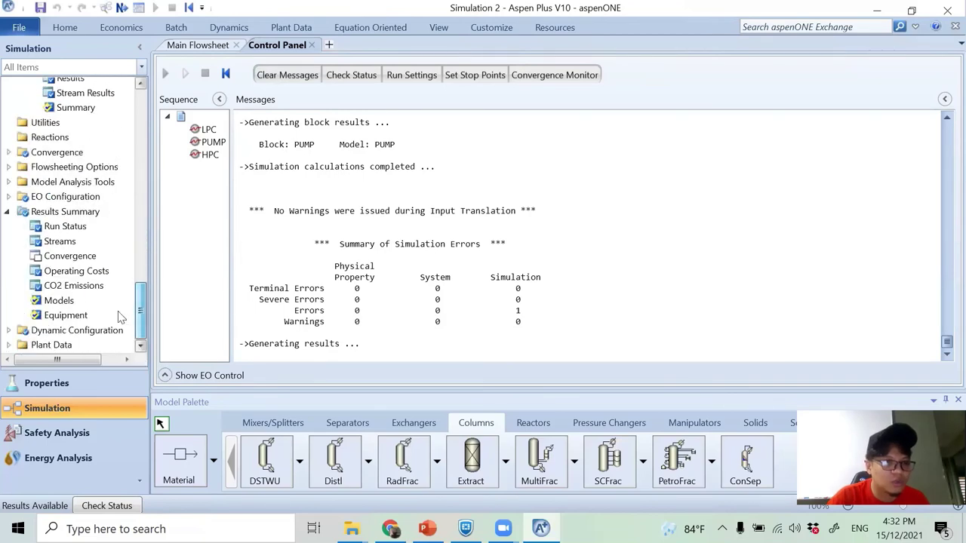
{"action": "left_click", "coordinate": [77, 244]}
{"action": "scroll", "coordinate": [657, 220], "scroll_direction": "down", "scroll_amount": 2}
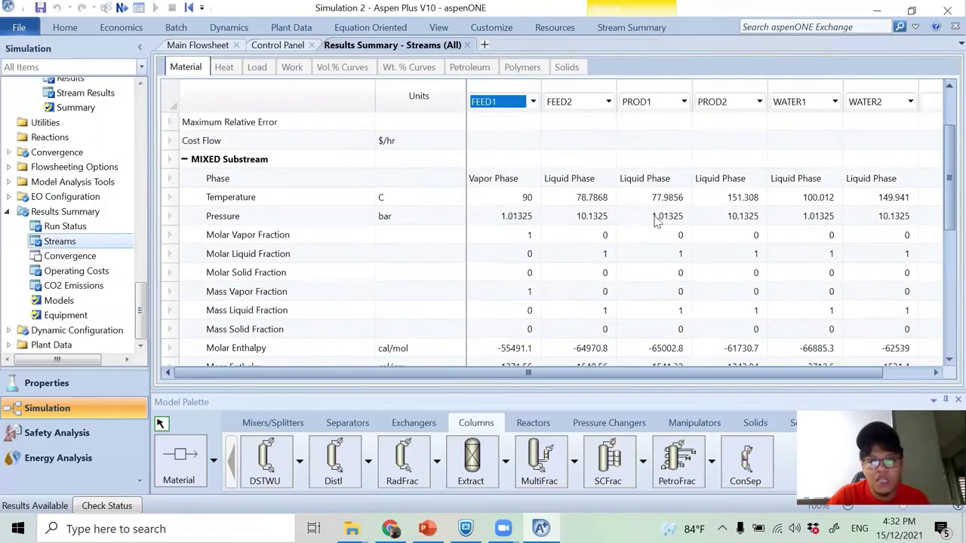
{"action": "scroll", "coordinate": [656, 220], "scroll_direction": "down", "scroll_amount": 5}
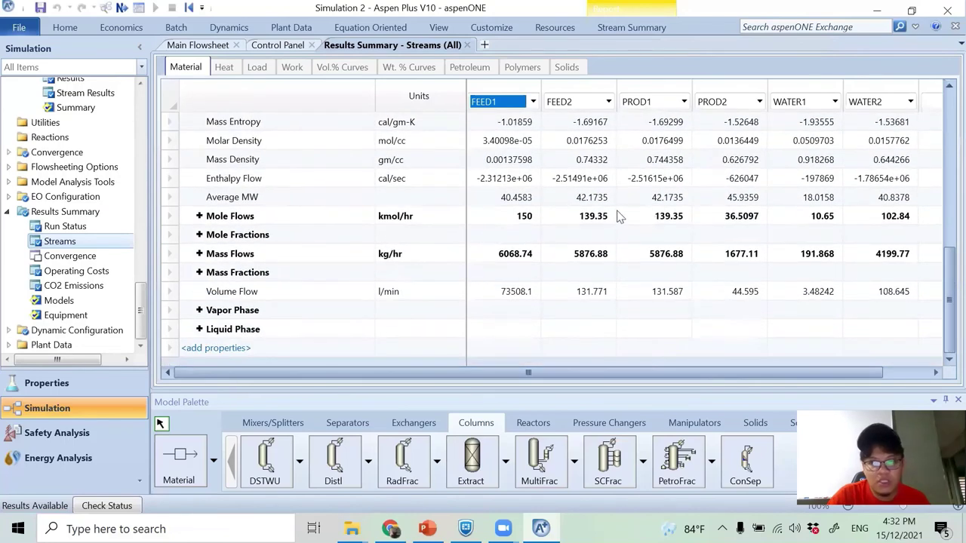
{"action": "left_click", "coordinate": [199, 216]}
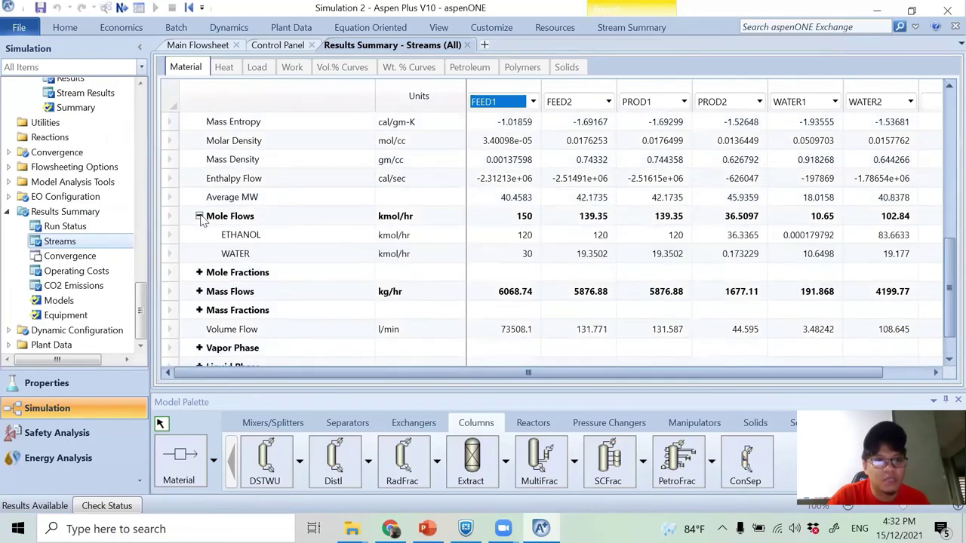
{"action": "left_click", "coordinate": [199, 272]}
{"action": "scroll", "coordinate": [561, 205], "scroll_direction": "down", "scroll_amount": 1}
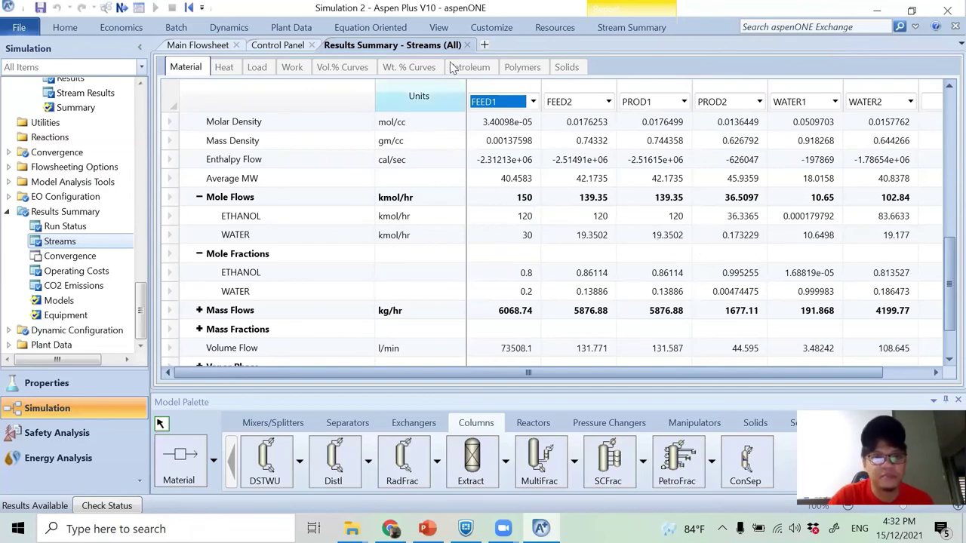
Close the stream results and run messages, returning to the main flowsheet with nothing selected.
{"action": "left_click", "coordinate": [467, 46]}
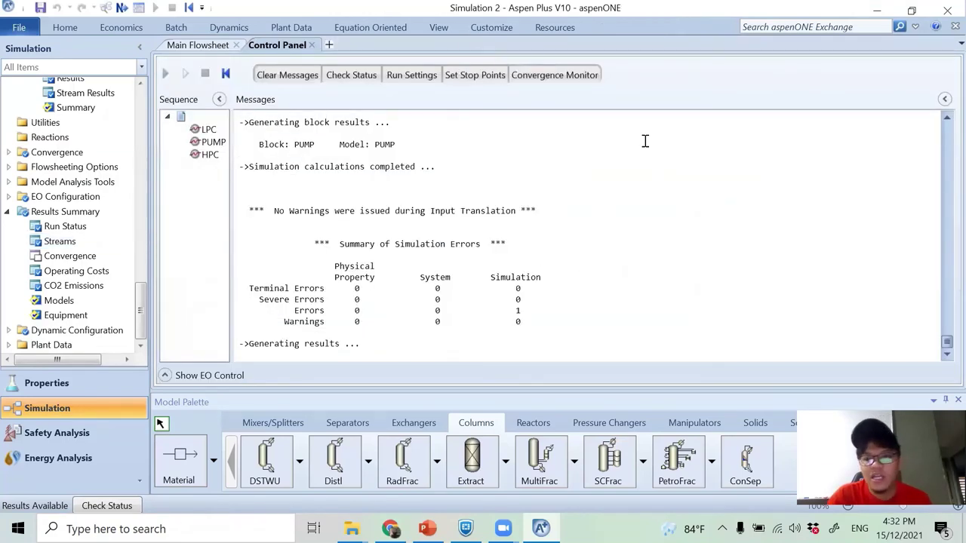
{"action": "left_click", "coordinate": [312, 45]}
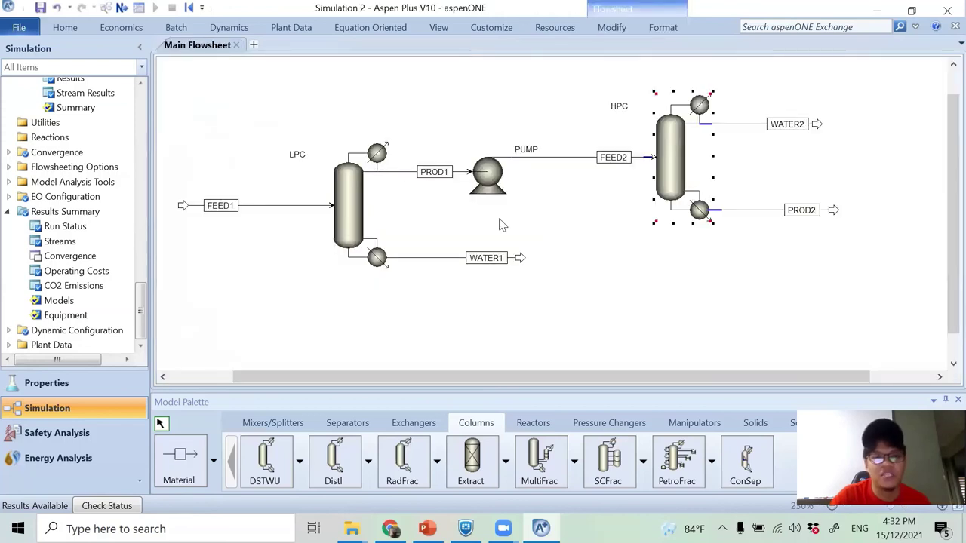
{"action": "left_click", "coordinate": [596, 274]}
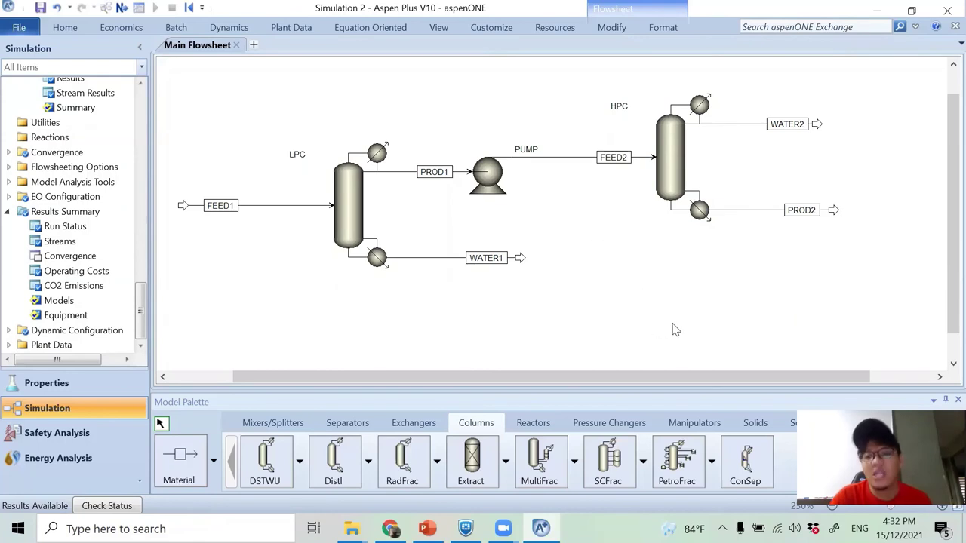